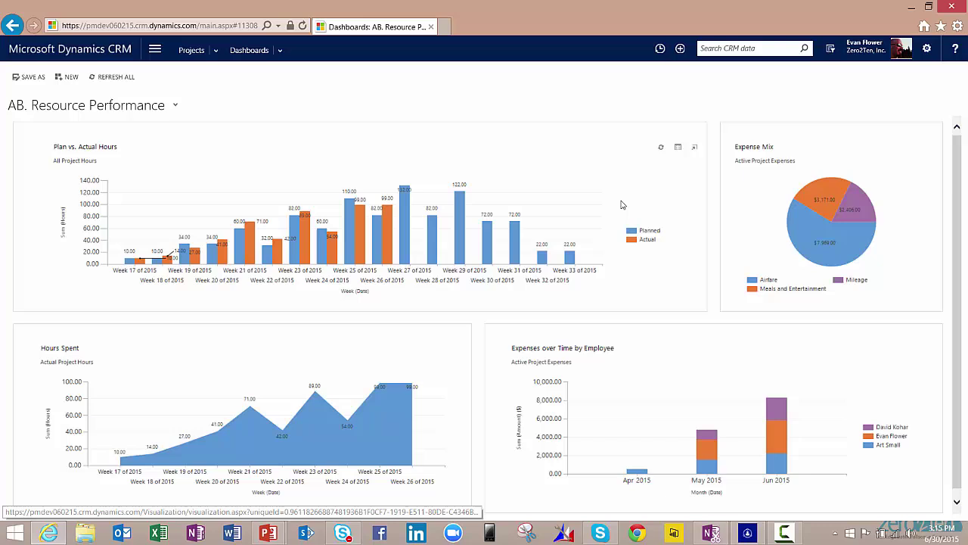
Step: Enlarge the Plan vs. Actual Hours chart, drill Week 26 actual hours down by Employee, then return to the dashboard
click(695, 147)
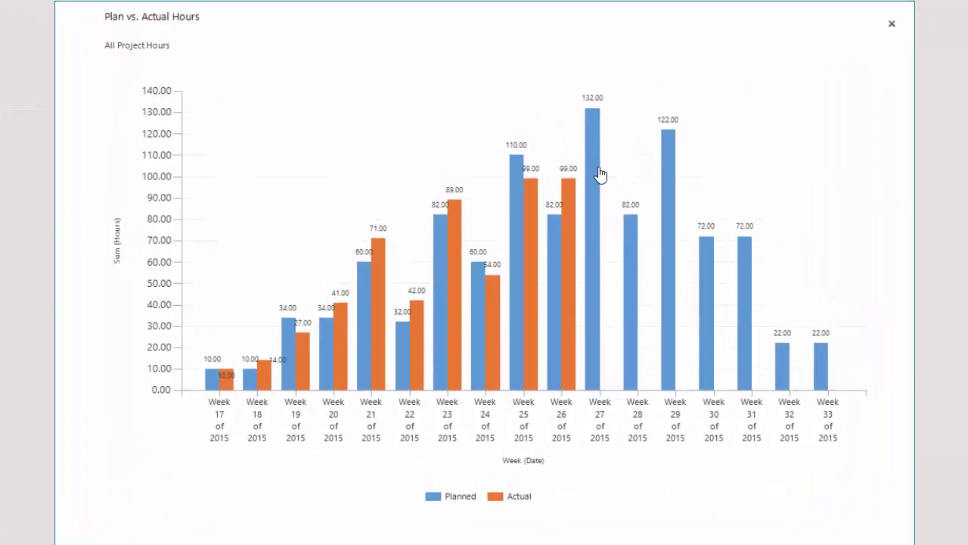
mouse_move(600, 174)
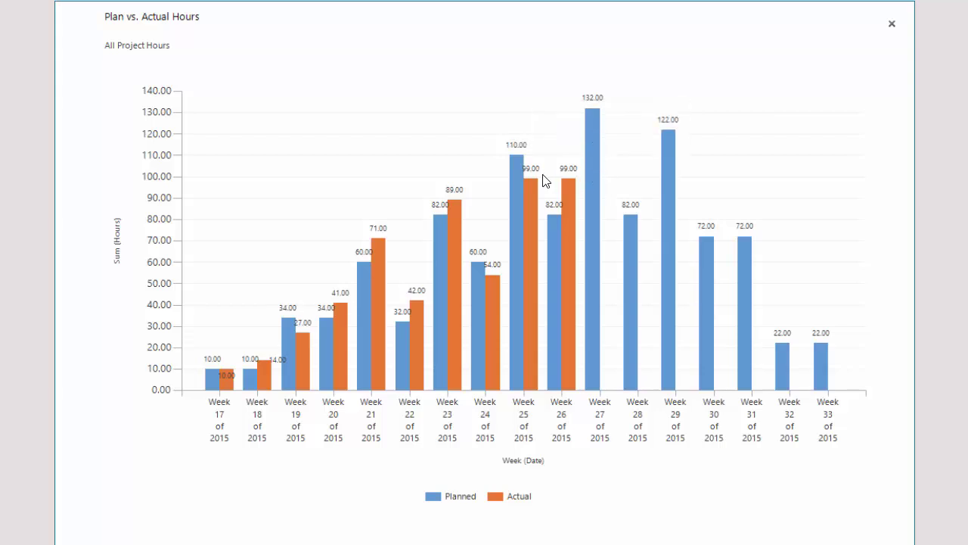
mouse_move(519, 231)
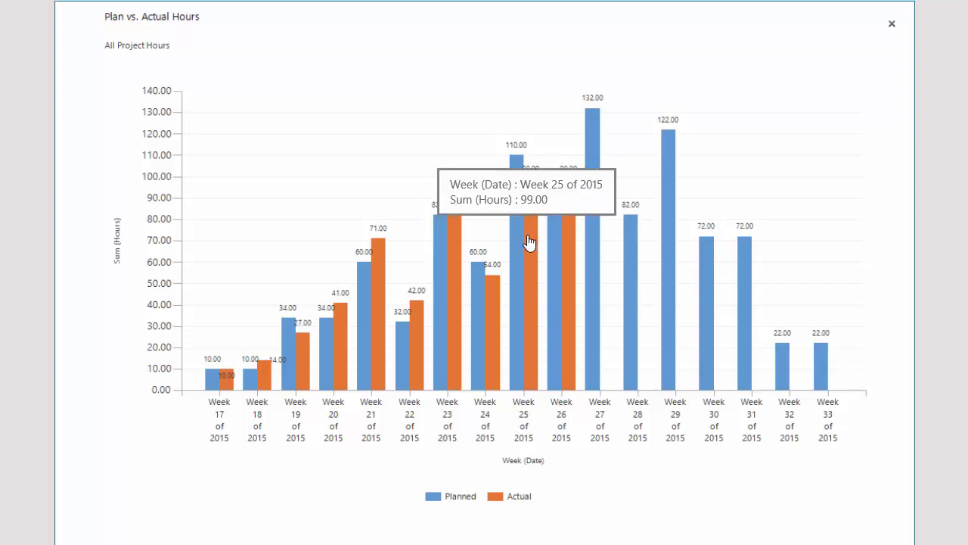
click(569, 191)
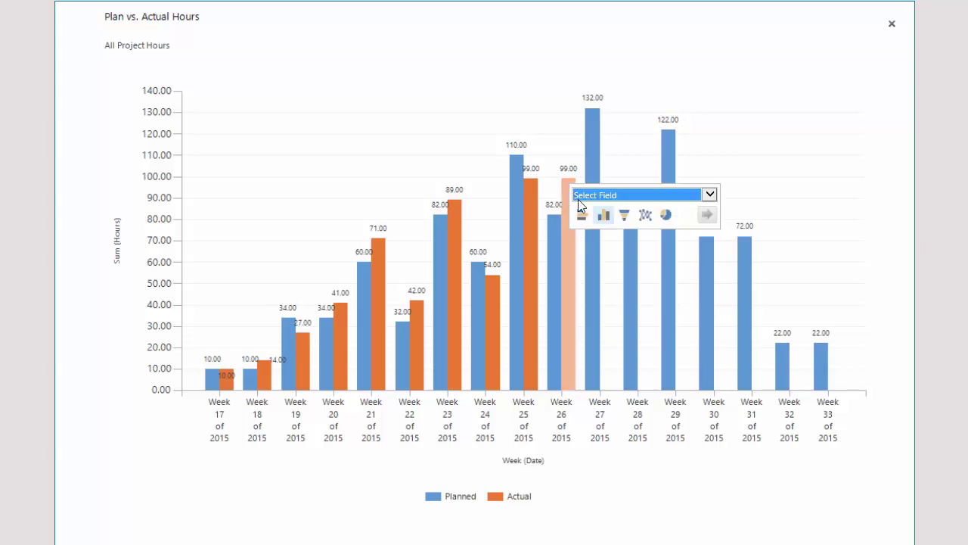
click(636, 193)
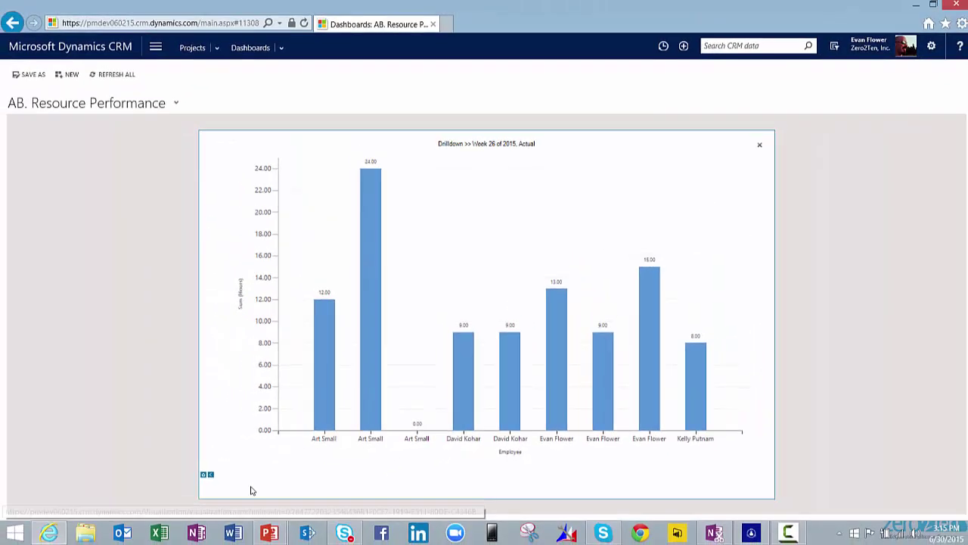
click(207, 474)
click(760, 145)
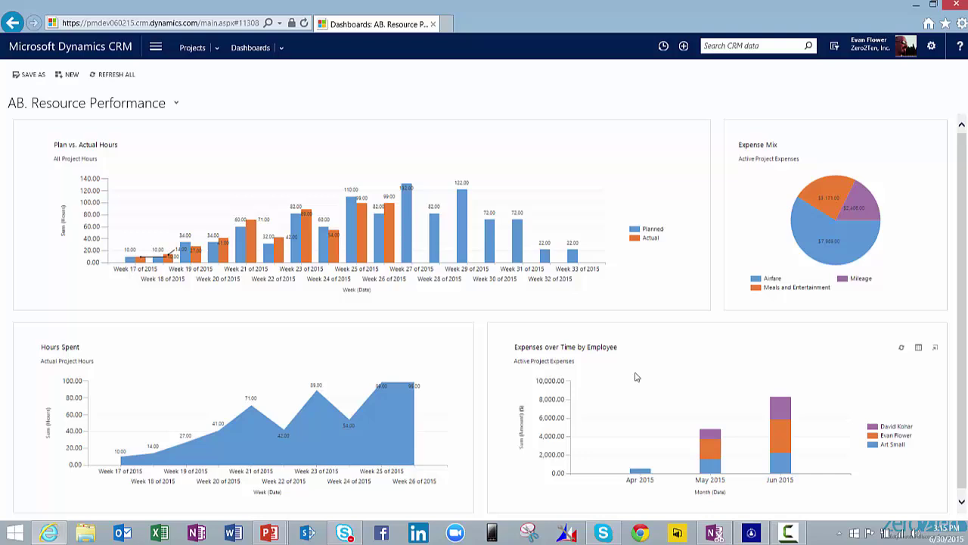
Step: Switch to AA. Project Financials and scroll through its Budget vs. Actual Cost, Plan vs. Actual Cost and Backlog Revenue charts
scroll(628, 377, down, 1)
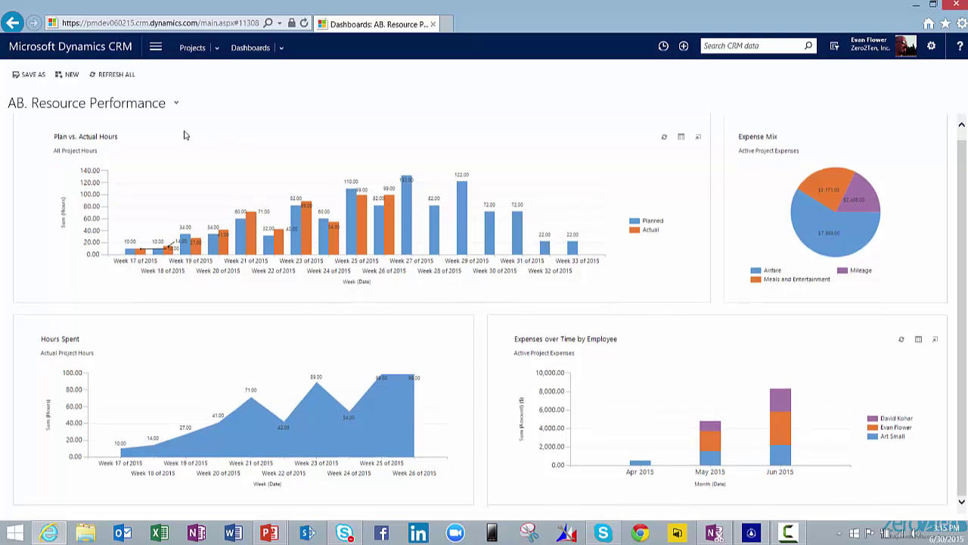
click(81, 106)
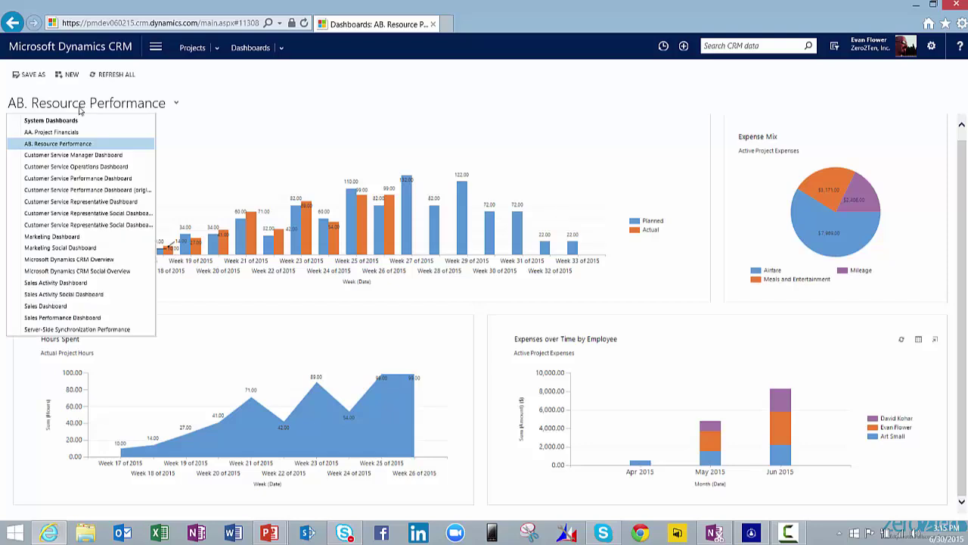
click(42, 131)
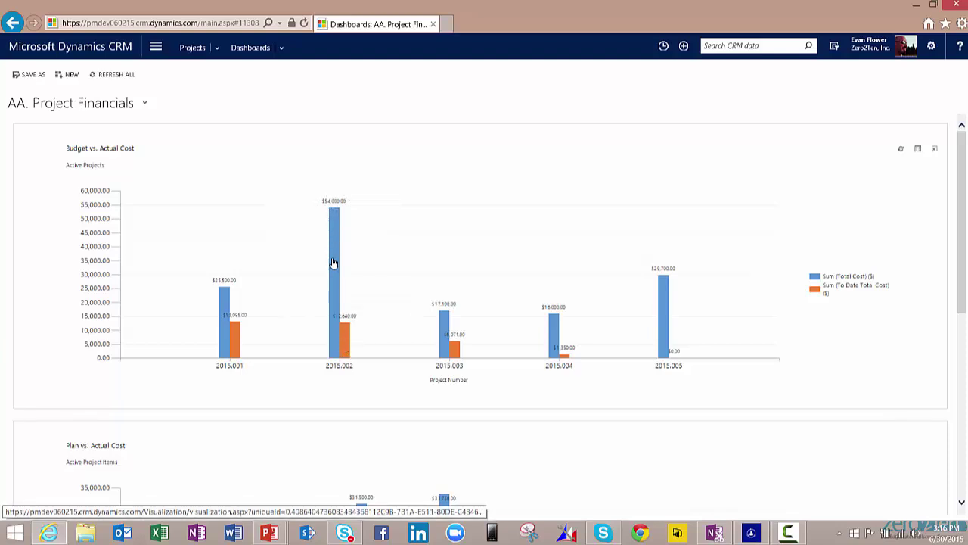
scroll(449, 254, down, 3)
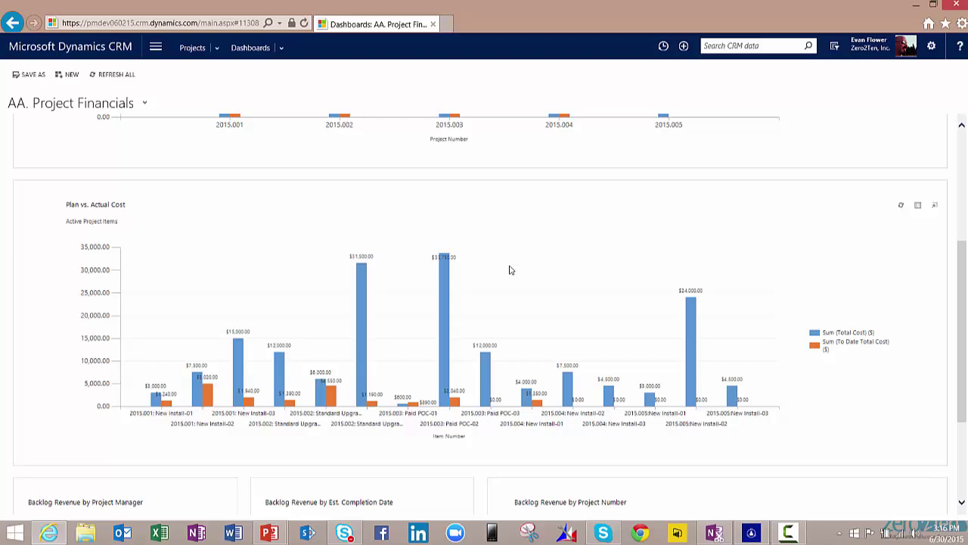
scroll(457, 282, down, 3)
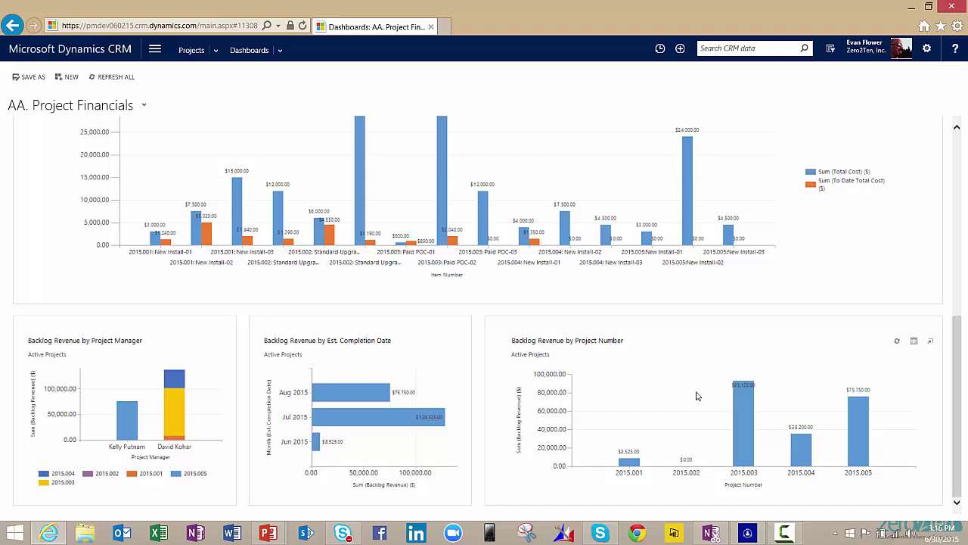
scroll(681, 373, up, 5)
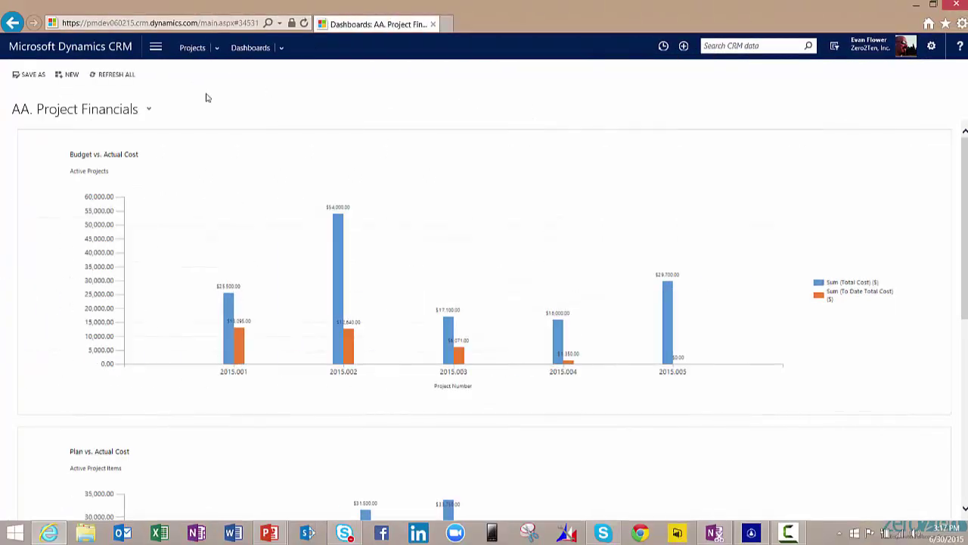
Step: Open the Active Projects list with the Backlog Revenue by Project Manager chart
click(217, 47)
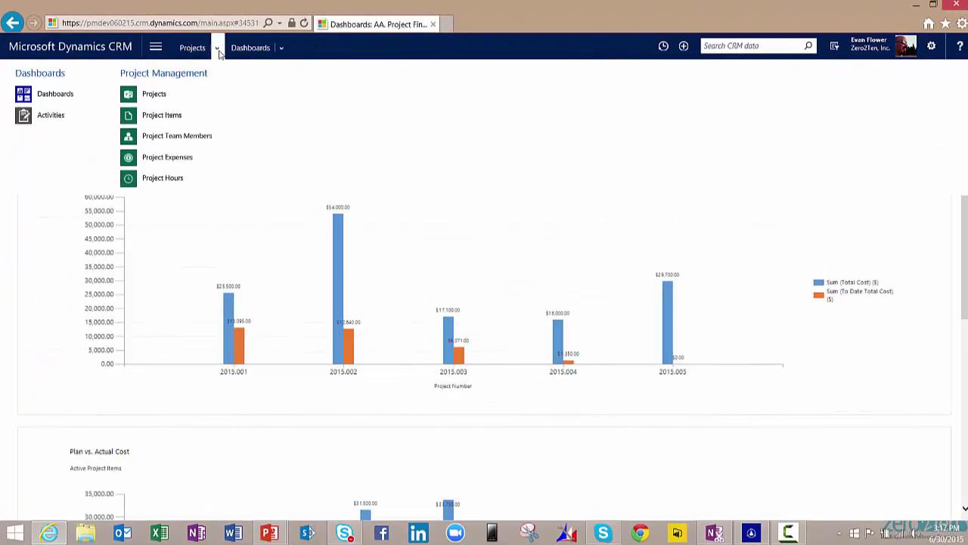
click(155, 96)
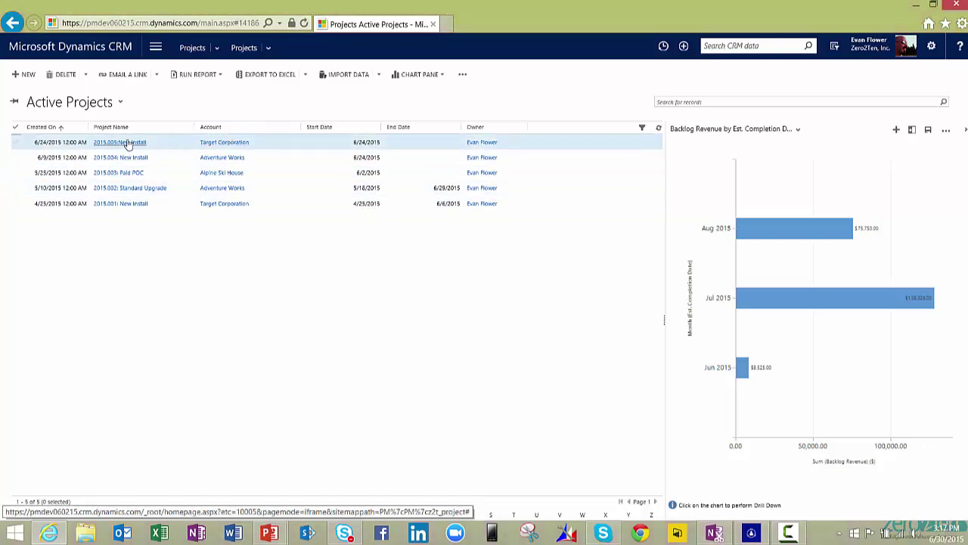
click(708, 131)
click(717, 169)
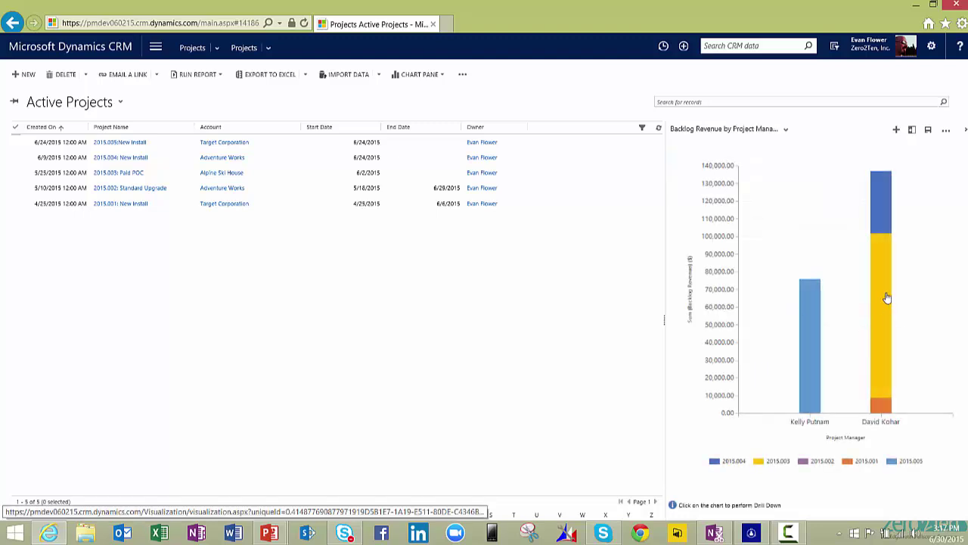
Step: Compare the chart by project number, filter to project 2015.003, then clear the filter to show all five projects
click(727, 130)
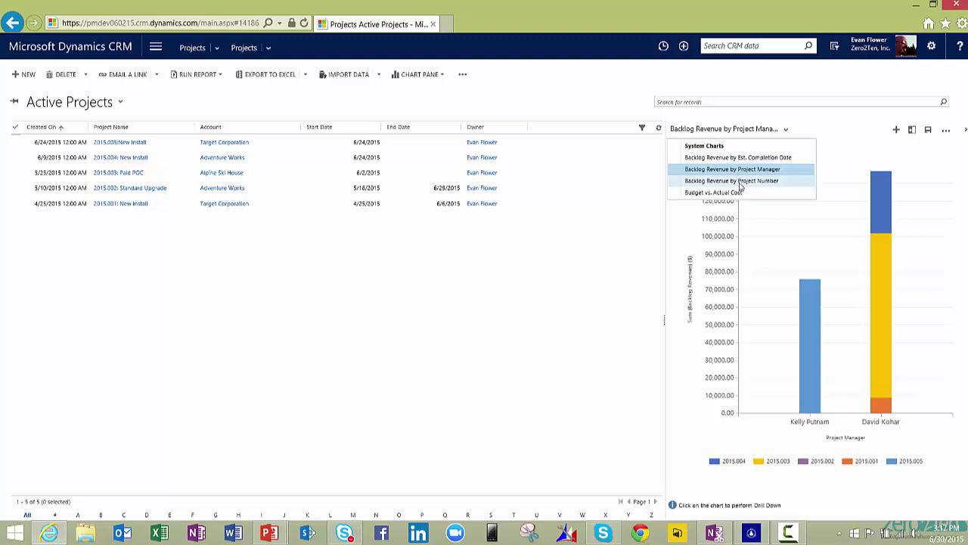
click(743, 183)
click(740, 135)
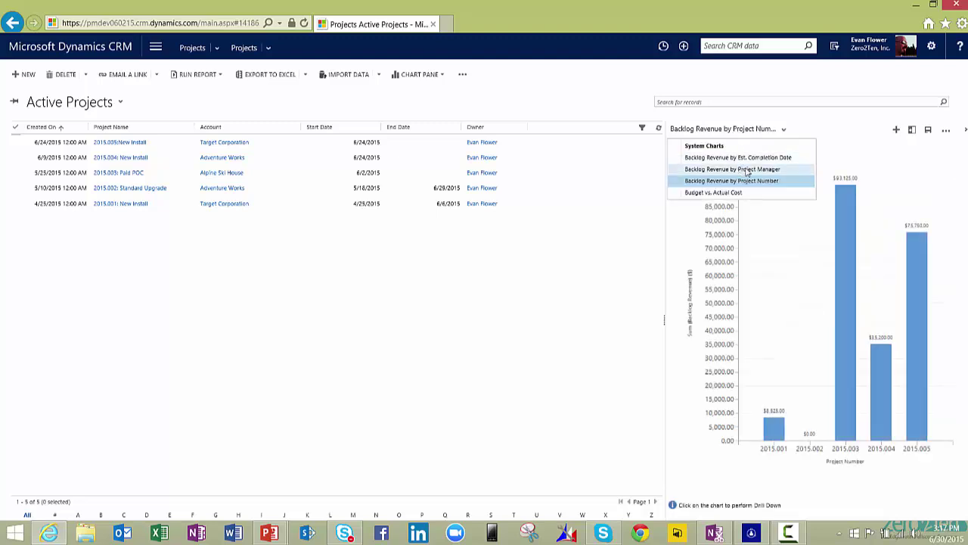
click(764, 169)
click(882, 260)
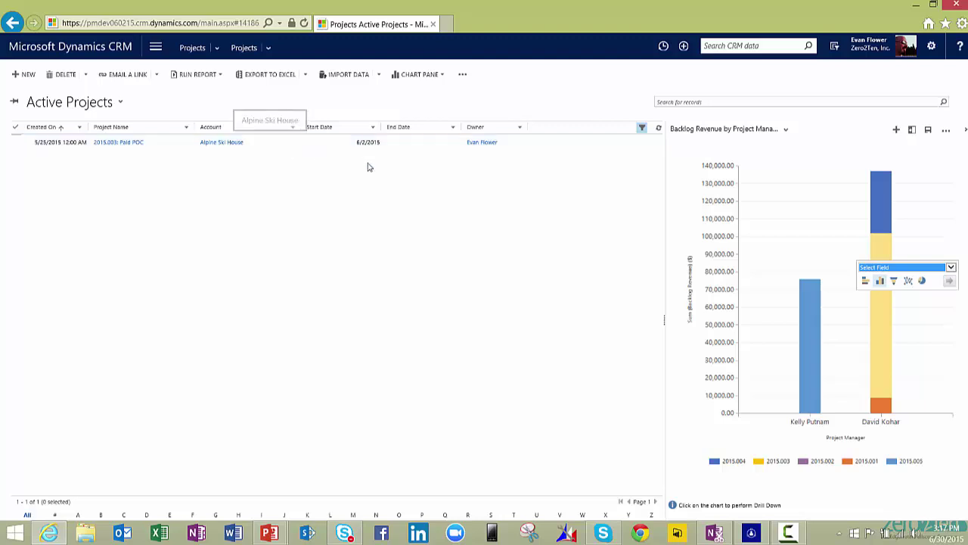
click(684, 345)
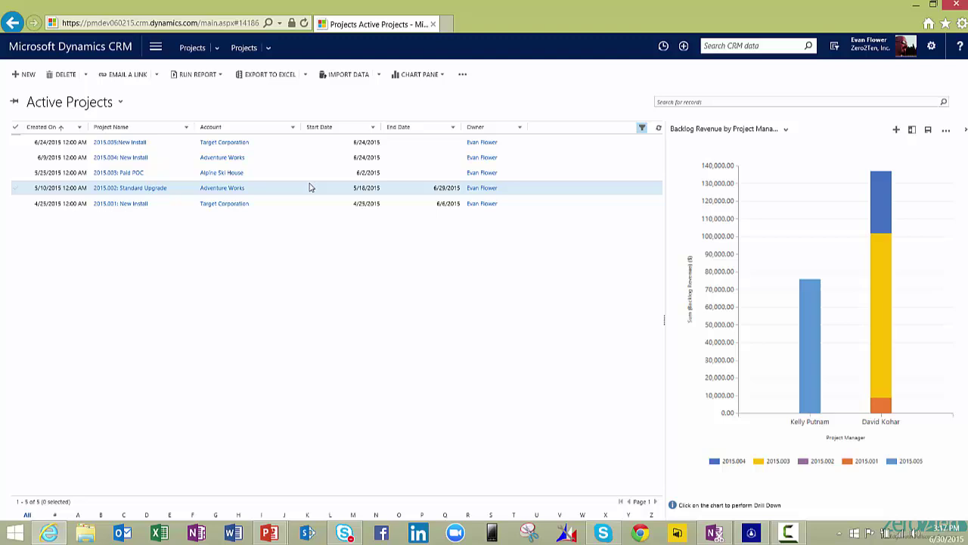
Step: Open the 2015.001: New Install project and keep Time and Materials as its revenue calculation
click(129, 204)
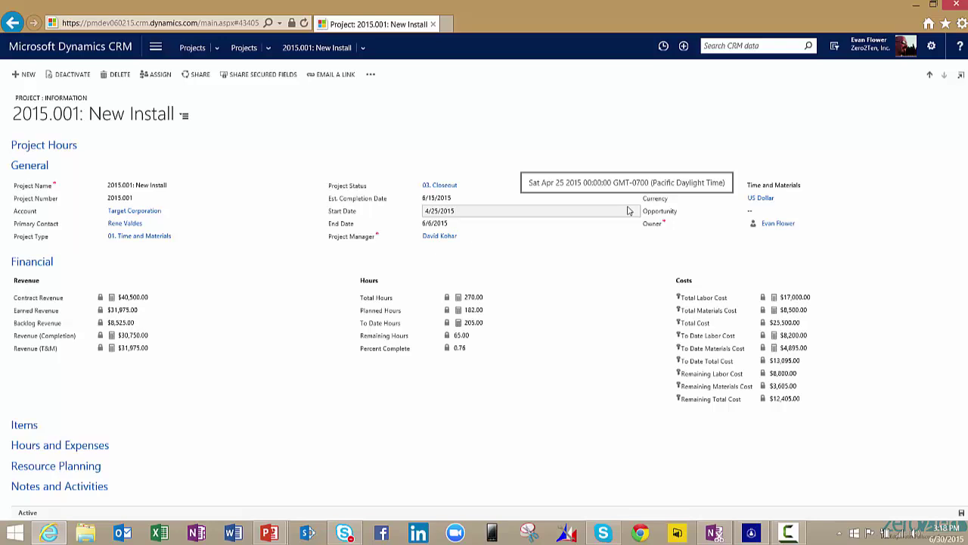
click(806, 187)
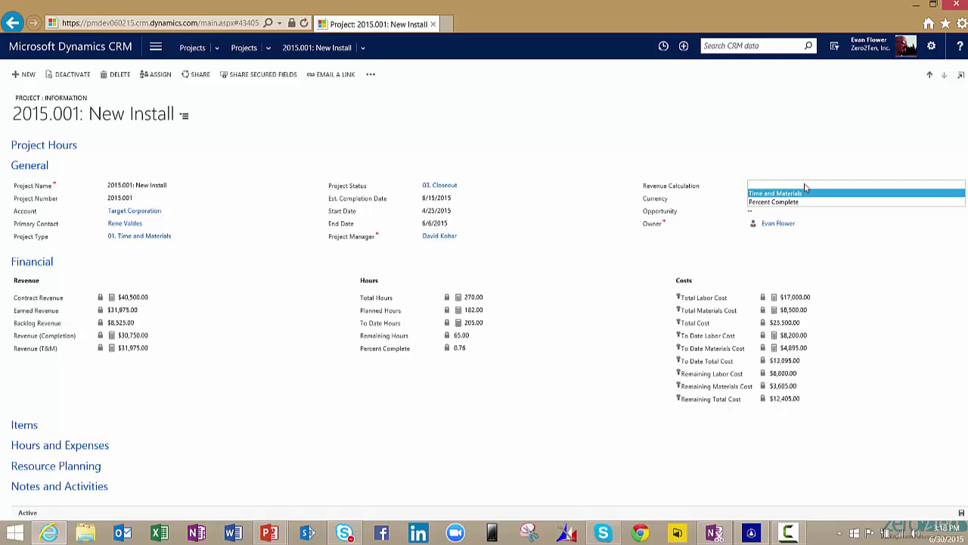
click(715, 152)
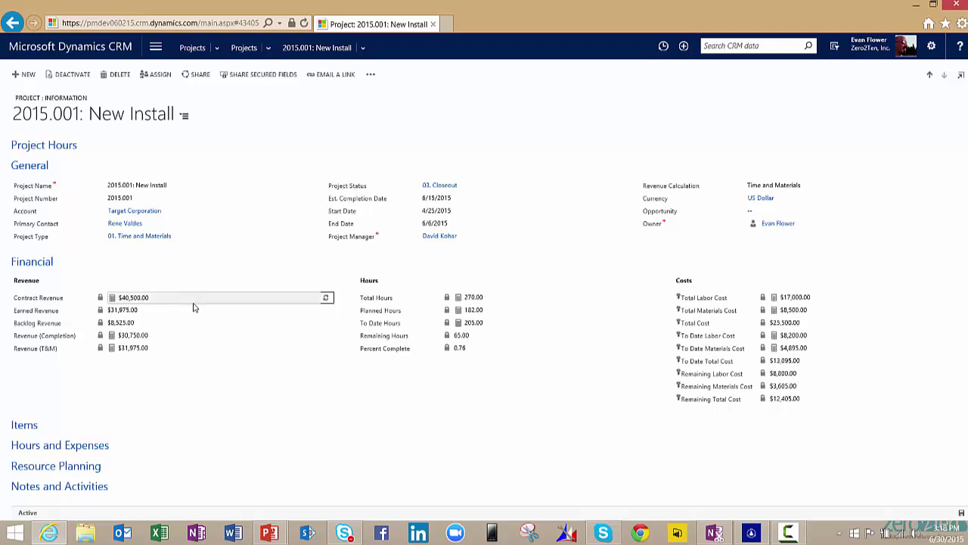
mouse_move(189, 305)
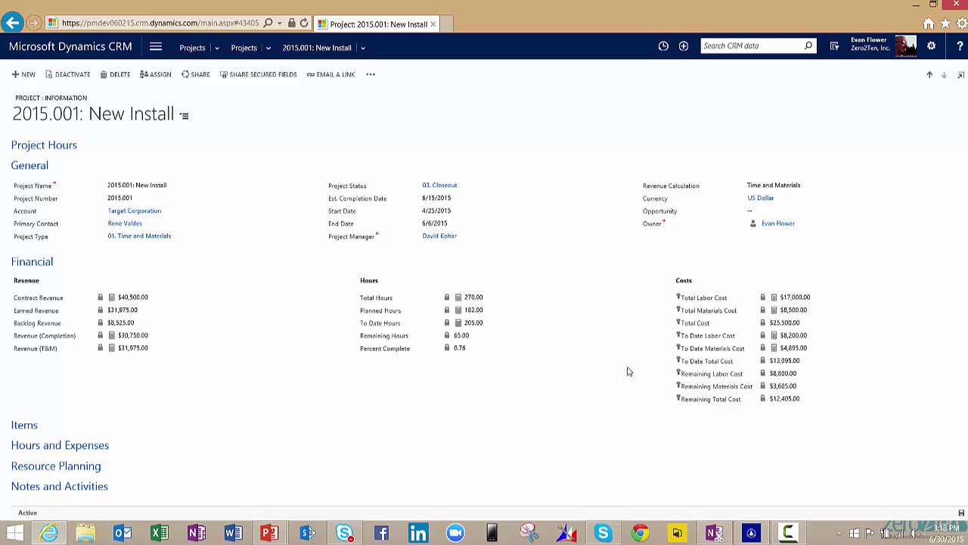
Step: Expand Project Hours, load its chart, and preview the Cost by Week and Hours by Week and Employee charts
click(32, 146)
click(493, 302)
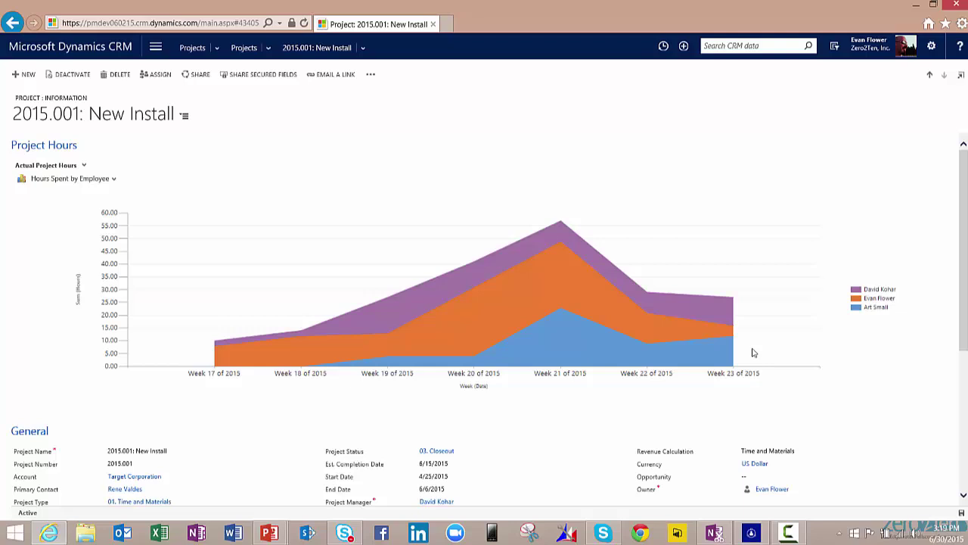
click(59, 181)
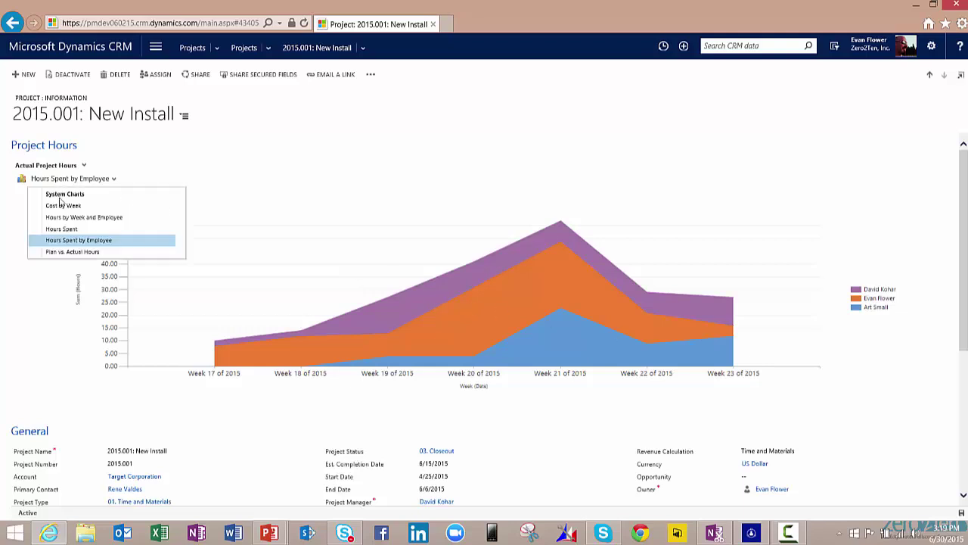
click(62, 202)
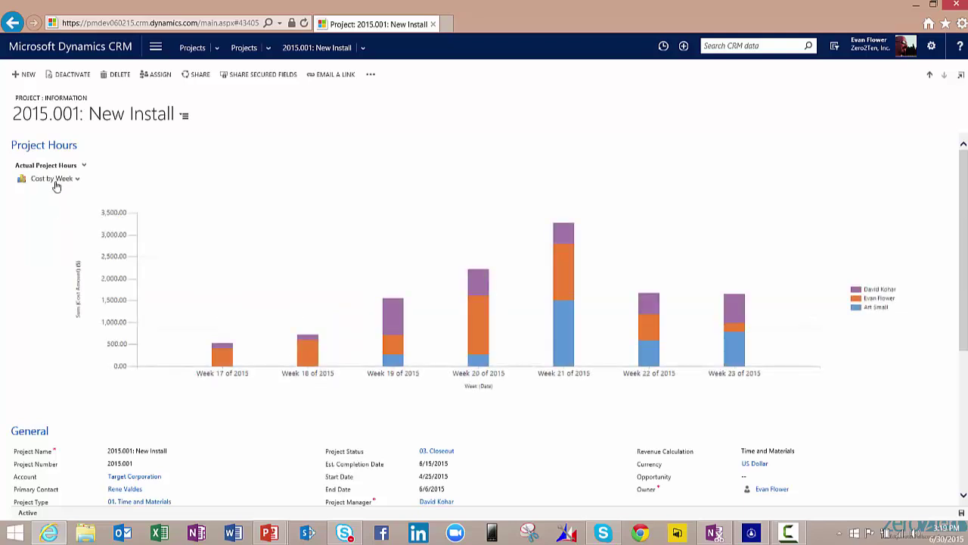
click(54, 180)
click(65, 219)
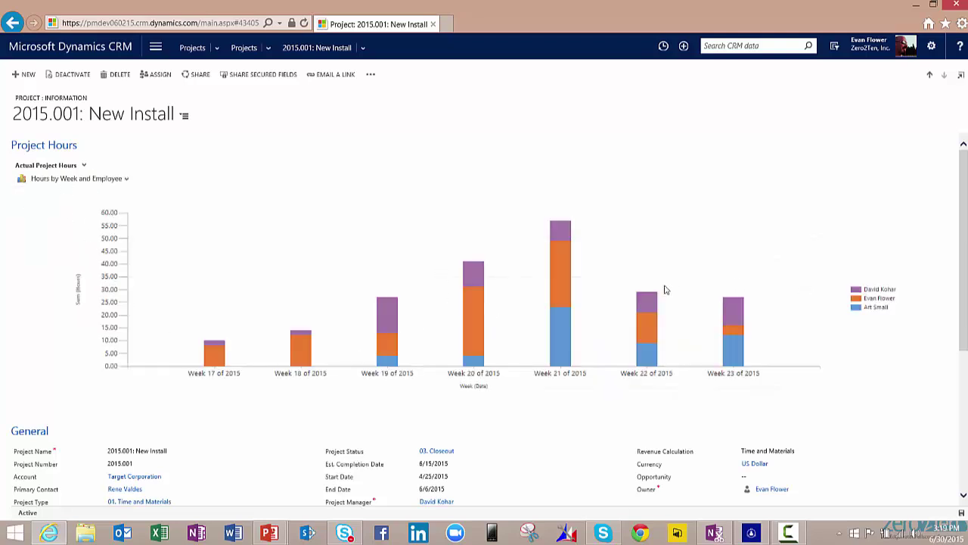
Step: Show Plan vs. Actual Hours with the All Project Hours view, then collapse the Project Hours section
click(49, 180)
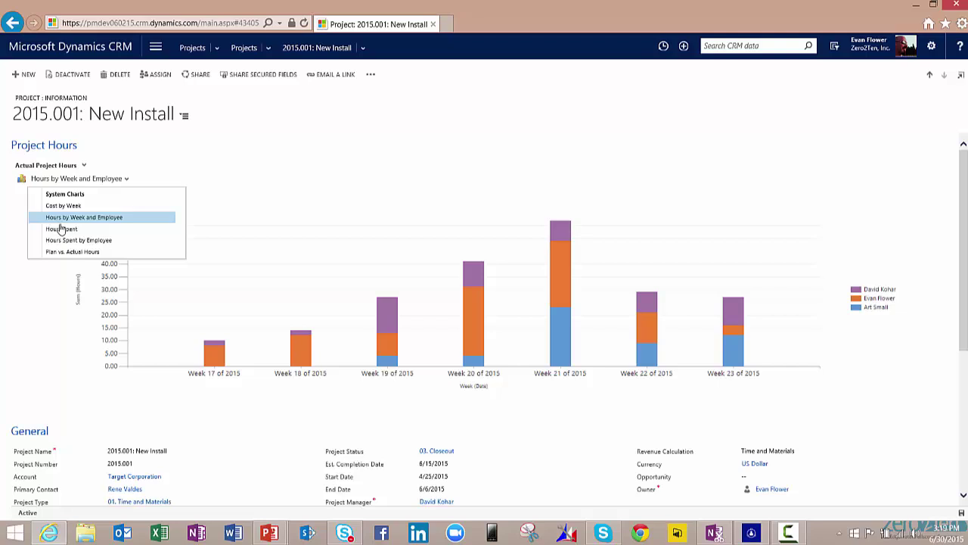
click(64, 252)
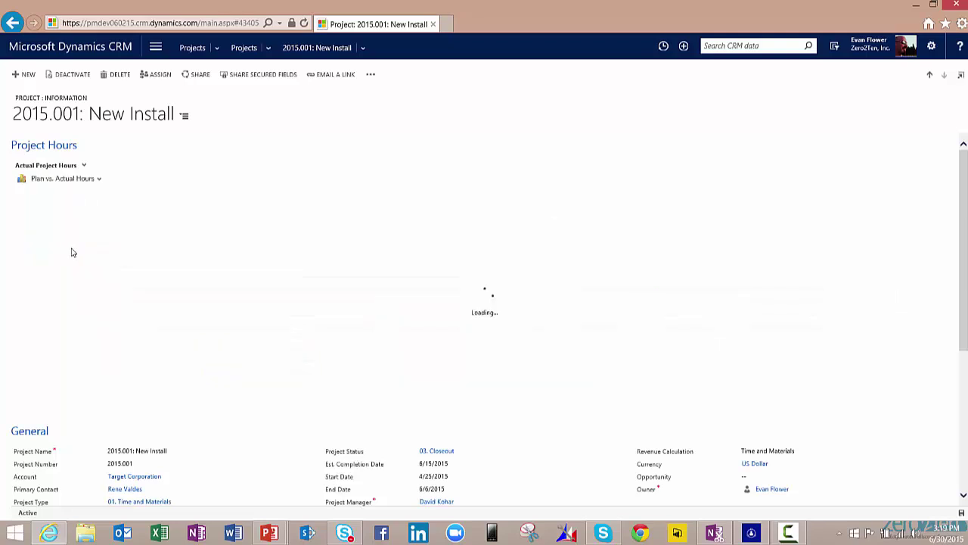
click(65, 166)
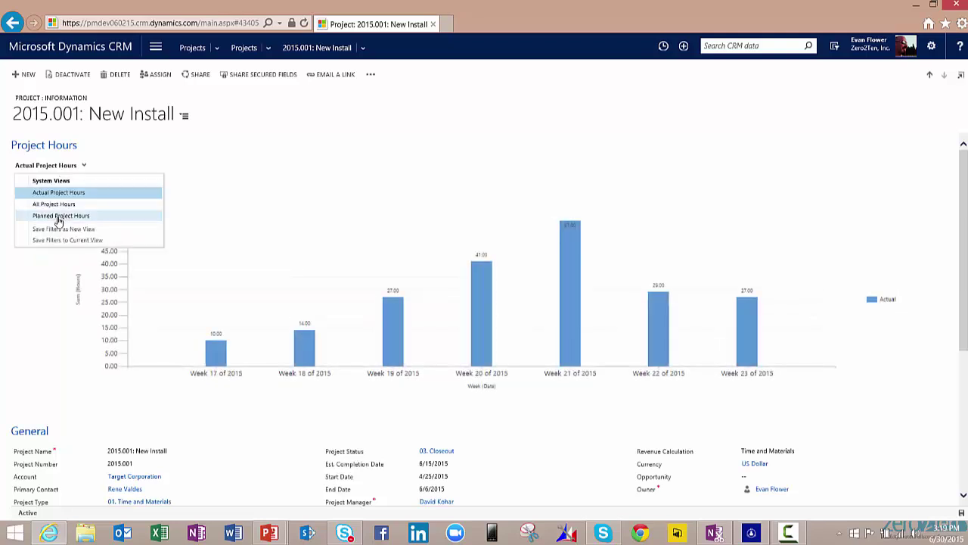
click(56, 204)
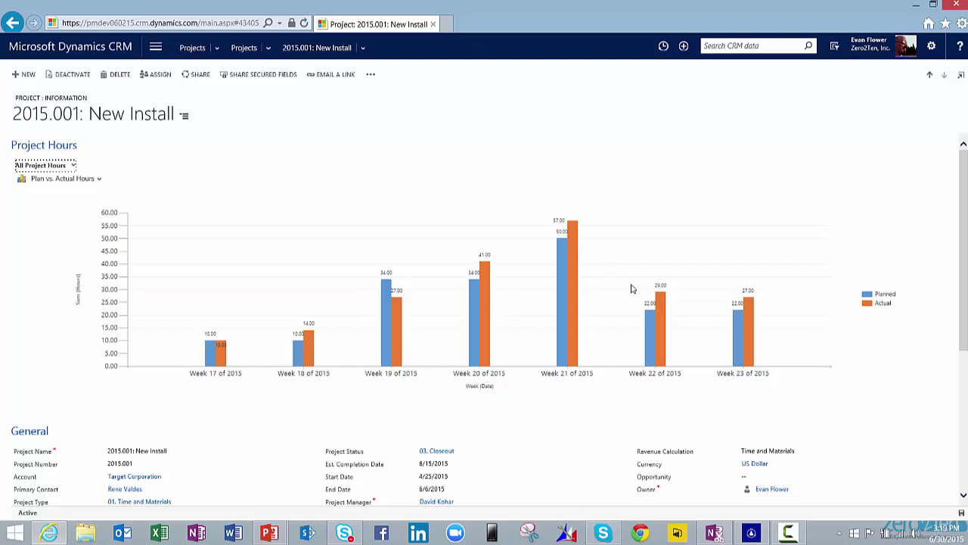
click(53, 149)
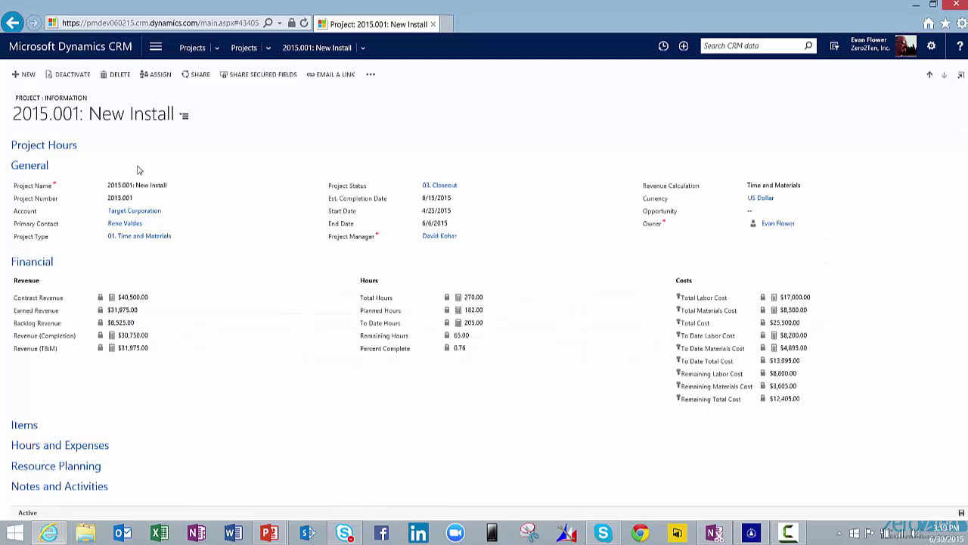
Step: Expand the Items section and select the Kickoff, Config Complete and Final Signoff items in turn
click(28, 426)
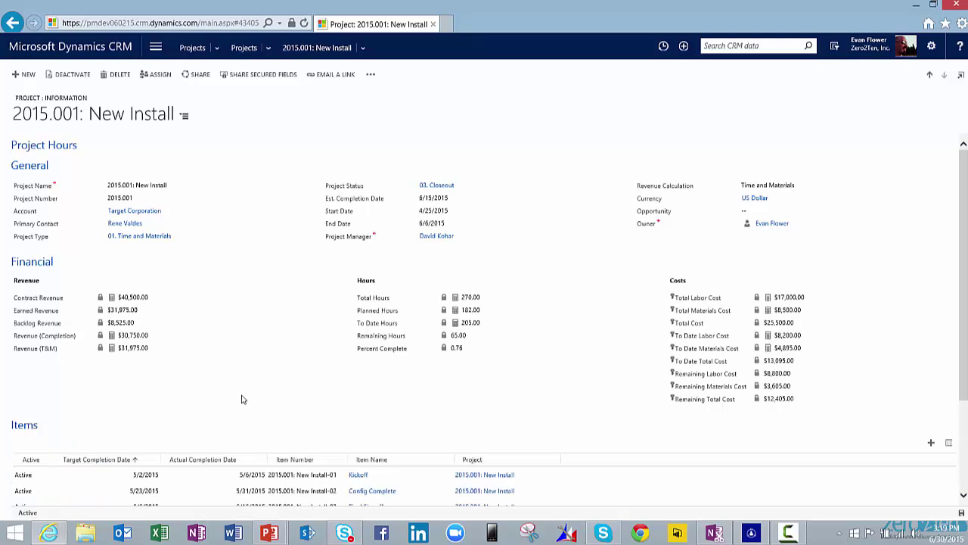
scroll(242, 398, down, 2)
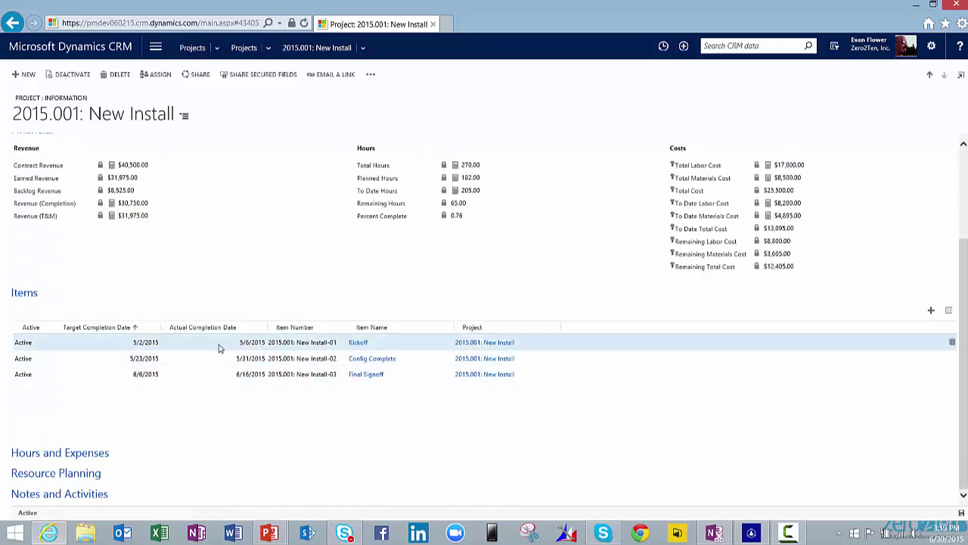
click(402, 345)
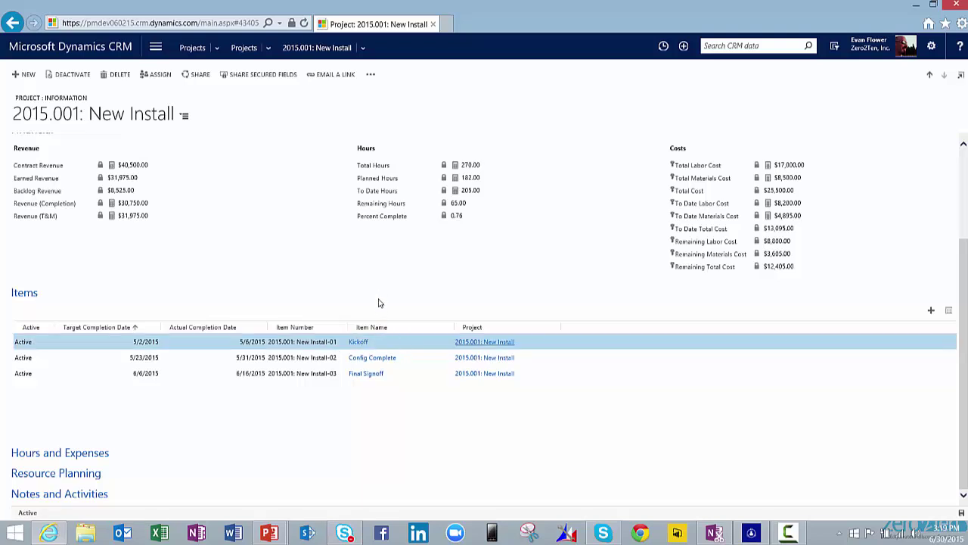
click(413, 360)
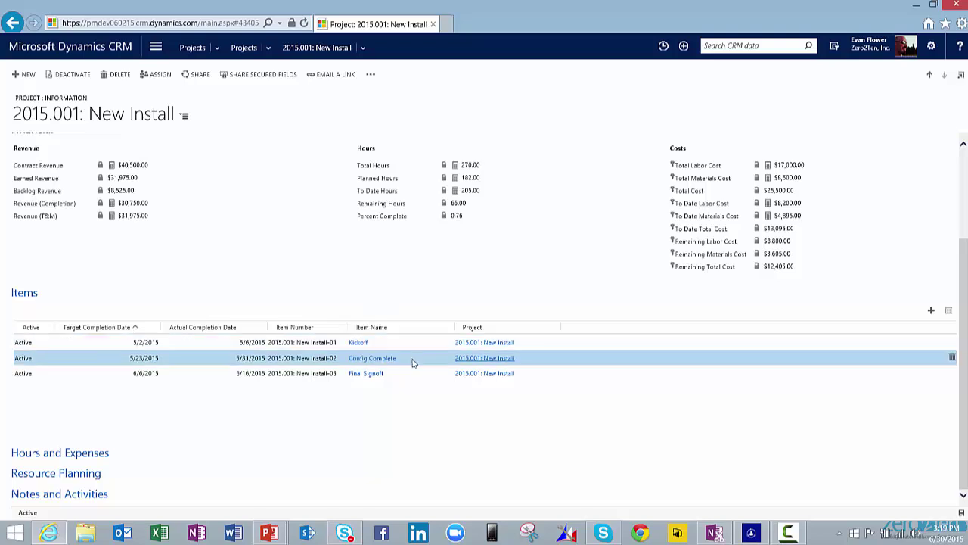
click(405, 373)
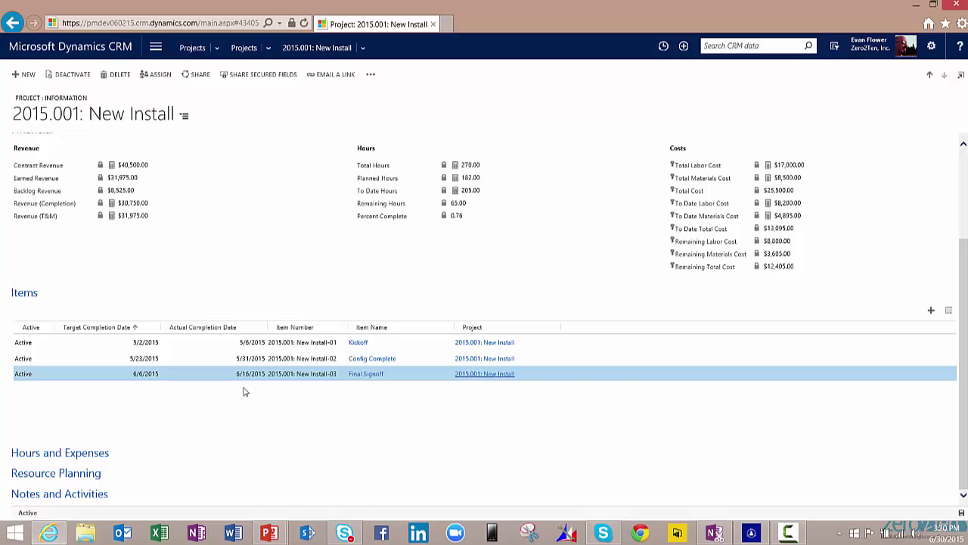
Step: Open the Kickoff item, review its financials, hours, expenses and zero-hour planned entry, then go back
click(359, 343)
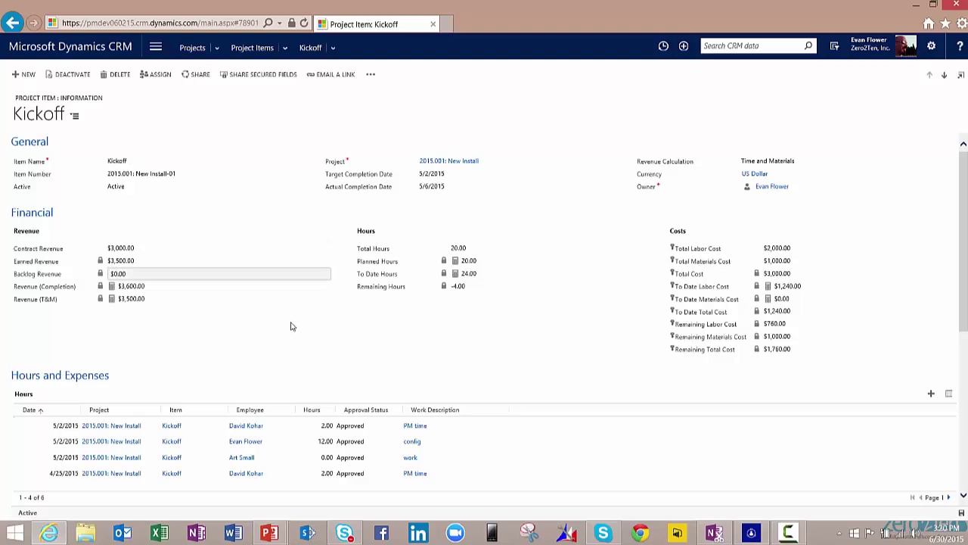
scroll(289, 350, down, 1)
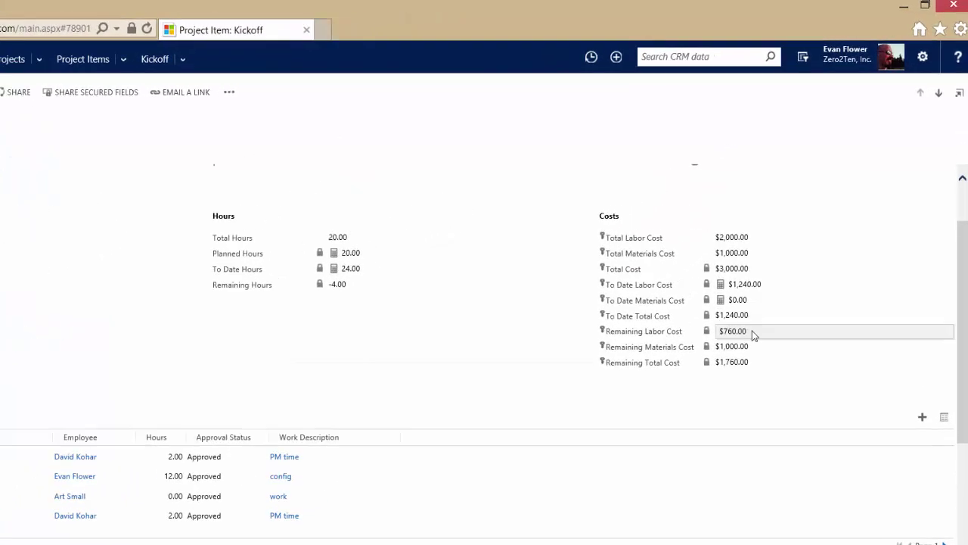
scroll(418, 395, down, 2)
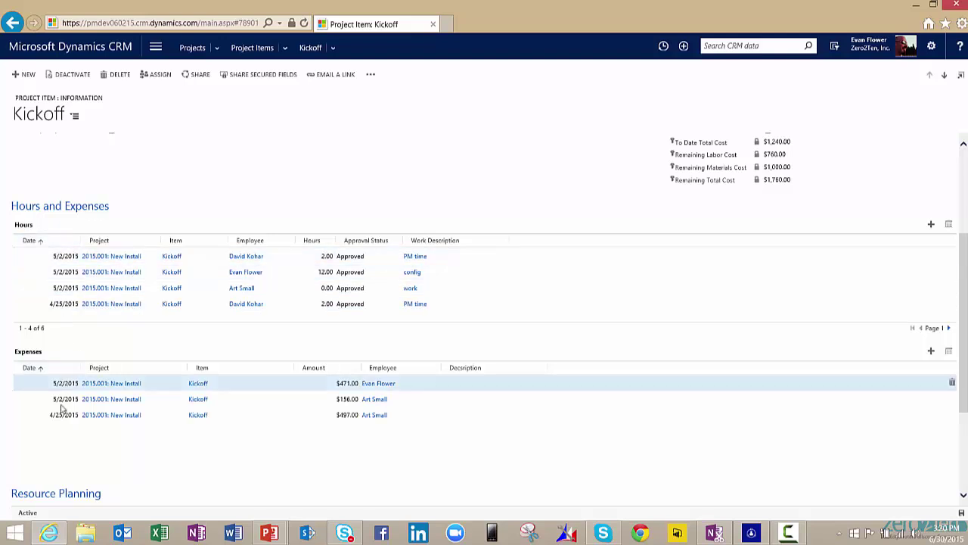
scroll(68, 416, down, 3)
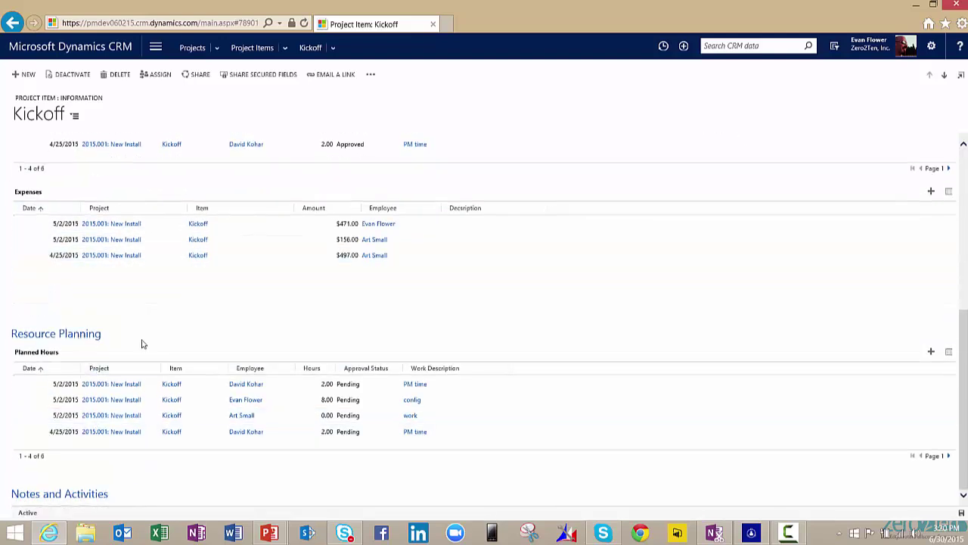
click(325, 415)
scroll(202, 306, up, 5)
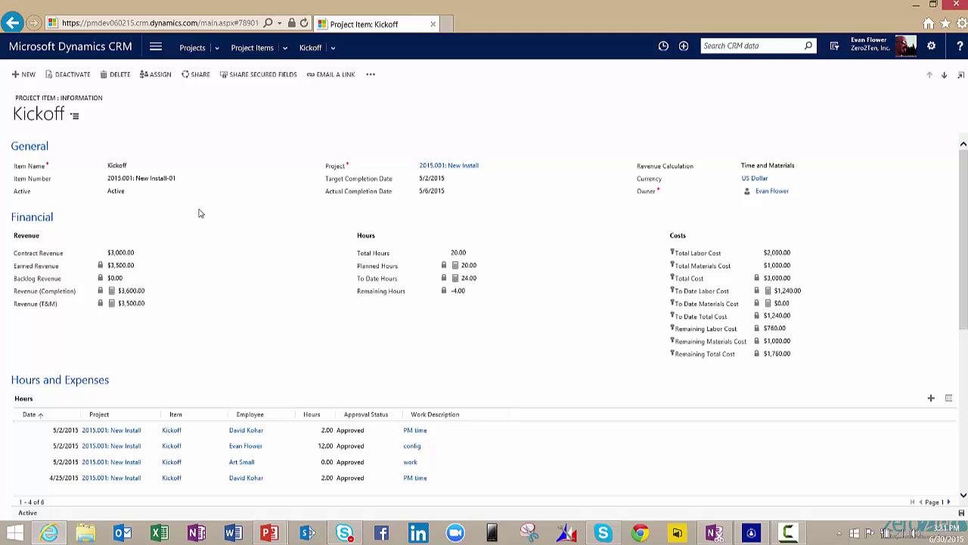
key(alt+Left)
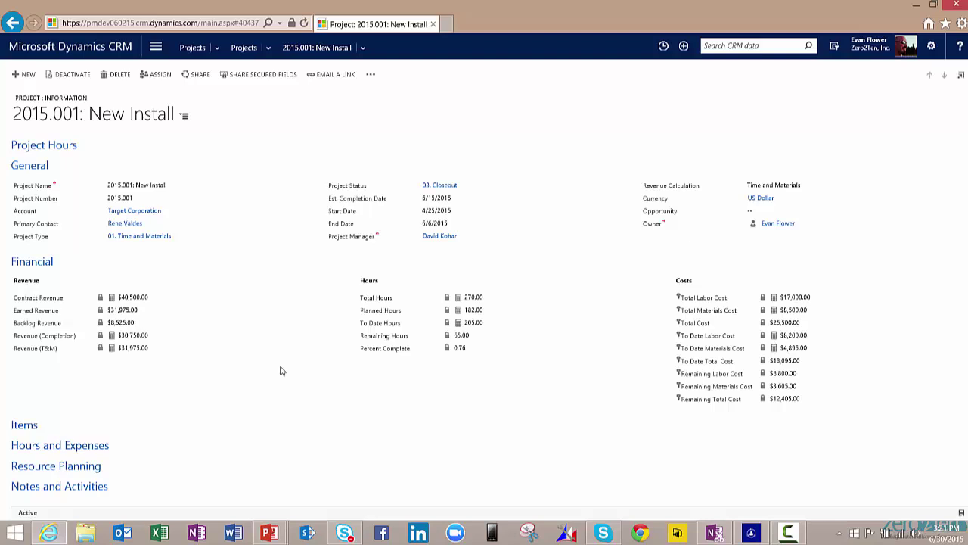
click(23, 426)
scroll(152, 397, down, 3)
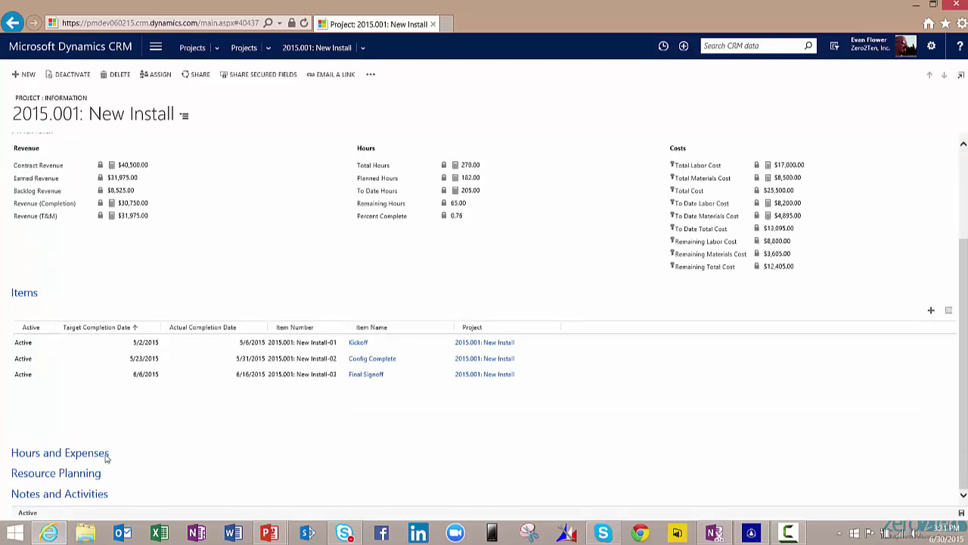
scroll(231, 446, down, 5)
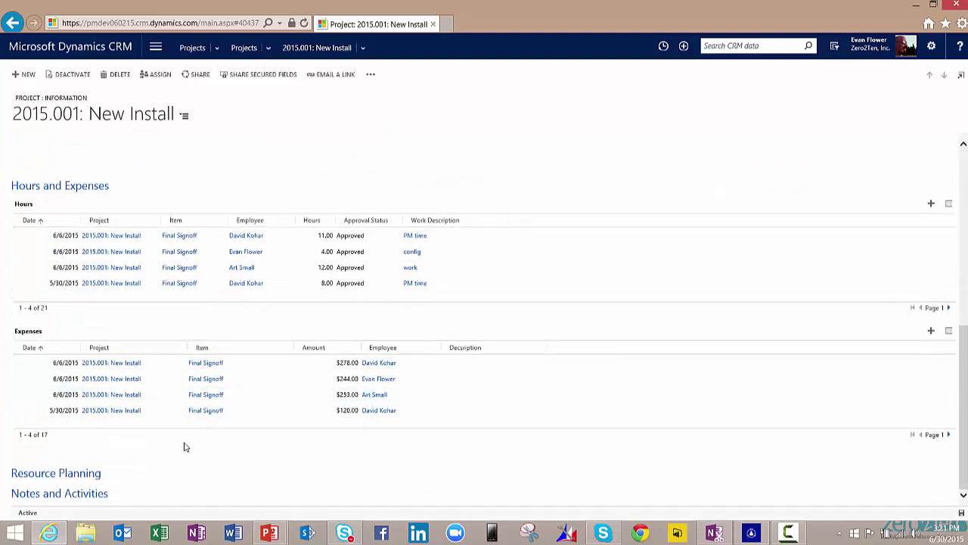
click(94, 473)
scroll(285, 447, down, 5)
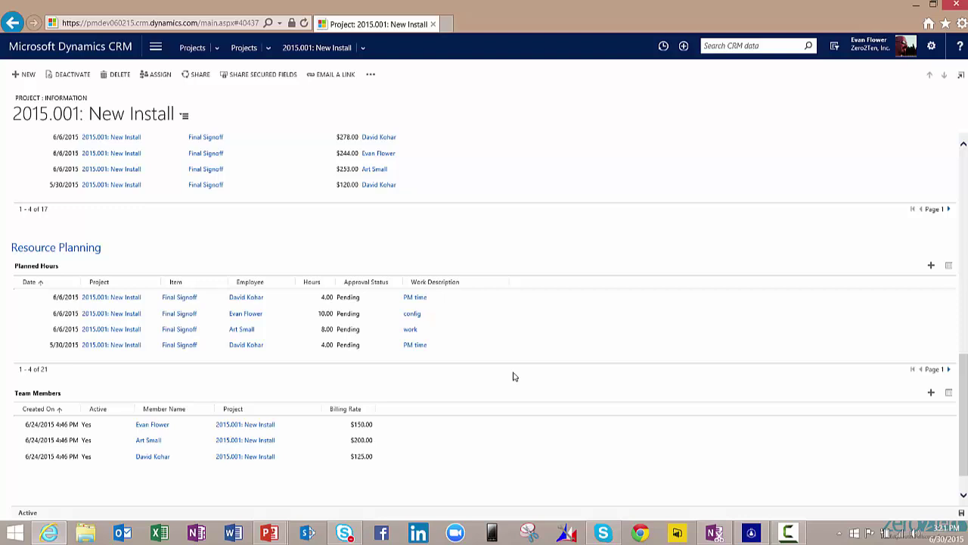
scroll(507, 376, down, 1)
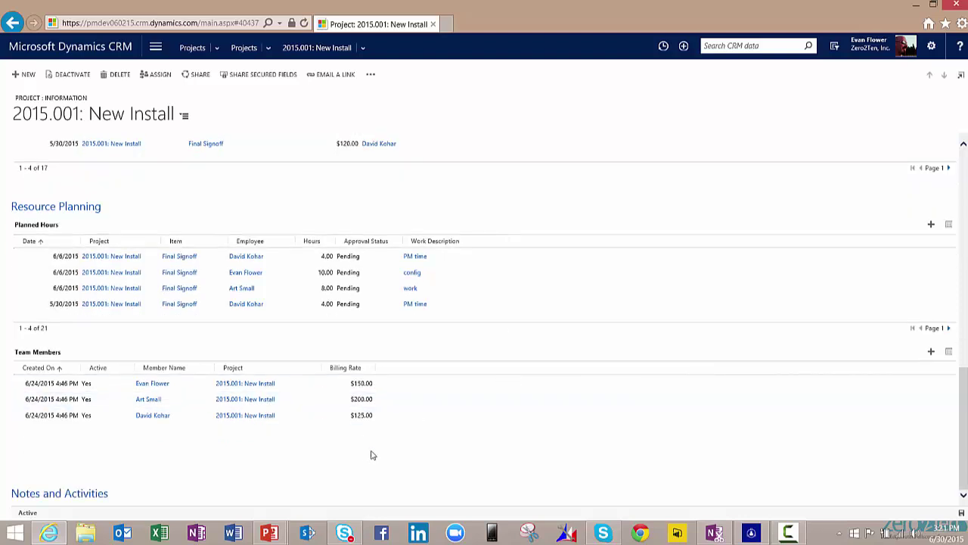
scroll(458, 434, up, 10)
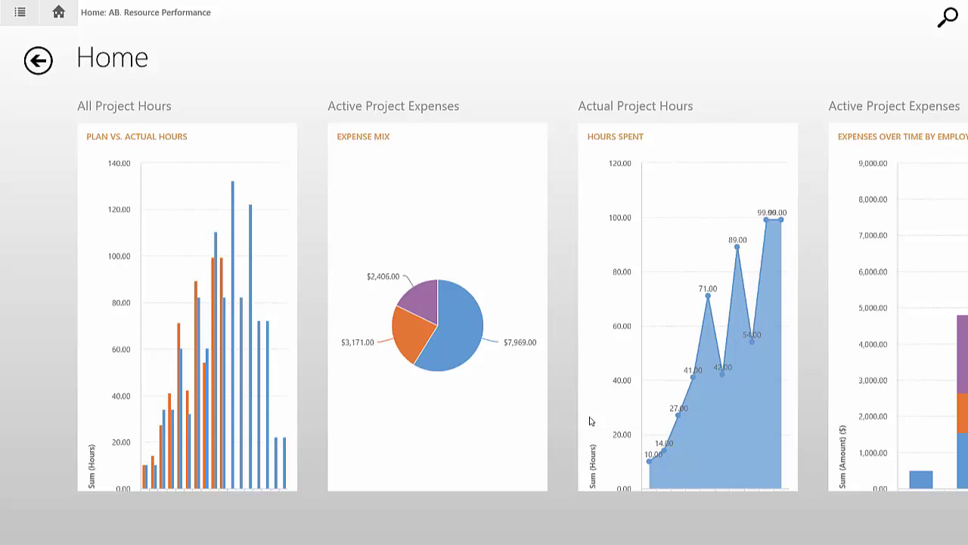
Step: Refresh the Home dashboard in the tablet app and check its charts
click(59, 15)
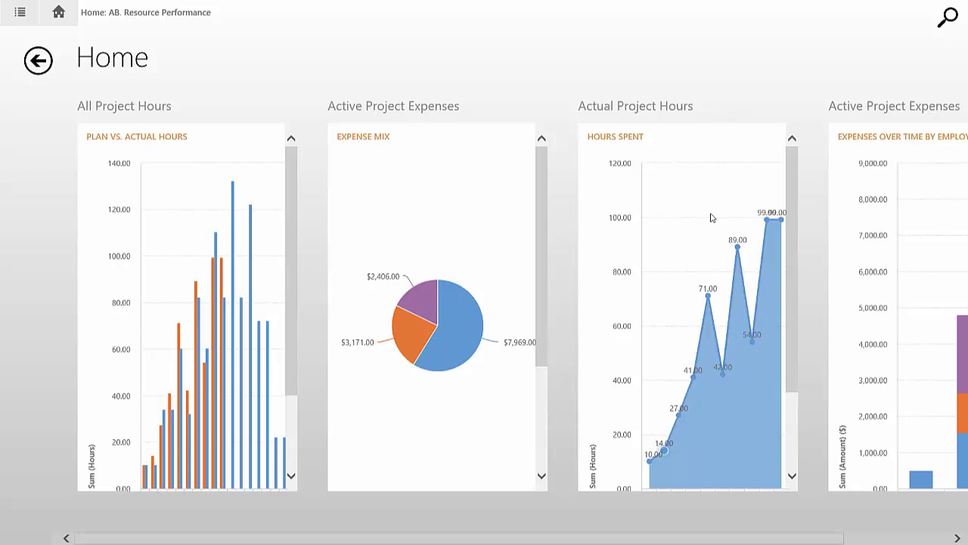
scroll(774, 514, down, 2)
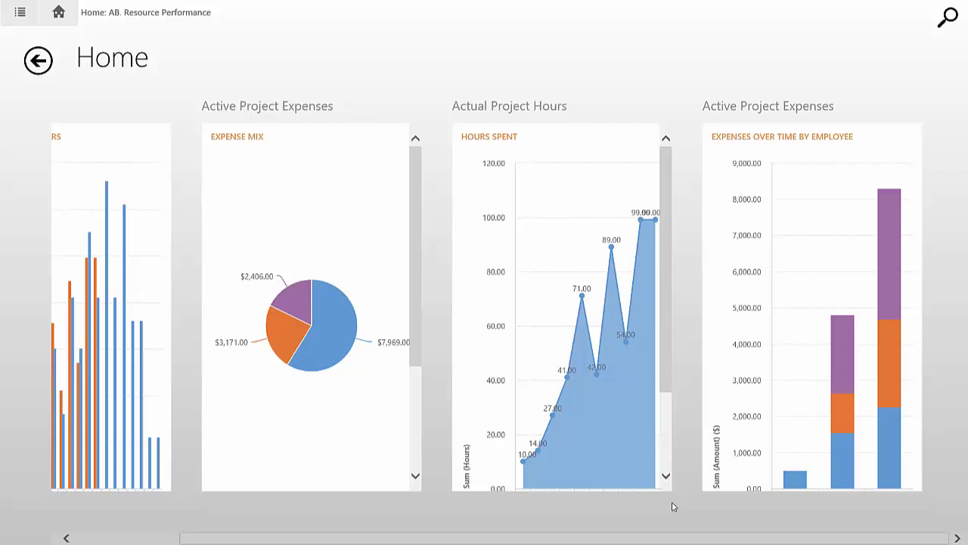
scroll(671, 508, up, 2)
Step: Show and dismiss the dashboard command bar, then bring up the app navigation menu
right_click(697, 509)
right_click(702, 510)
right_click(711, 509)
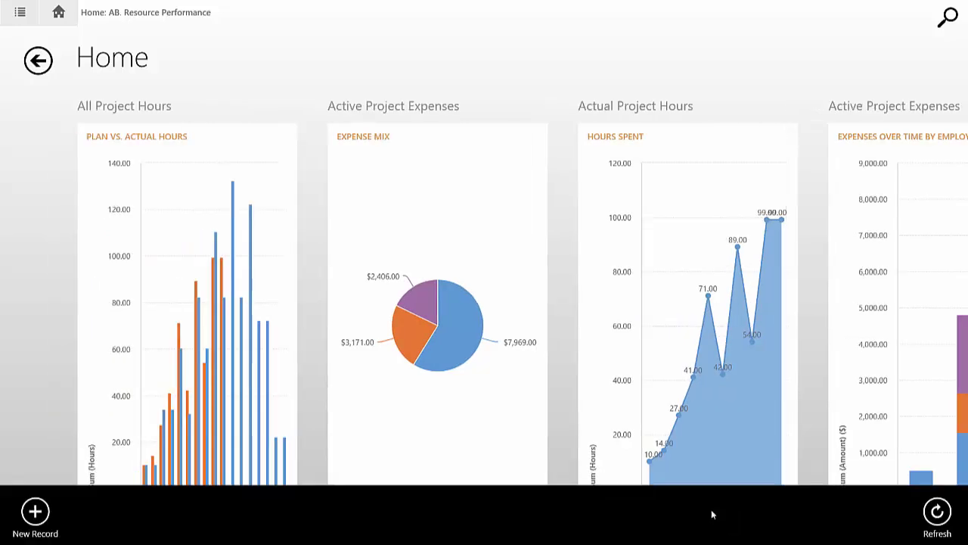
click(574, 75)
click(23, 14)
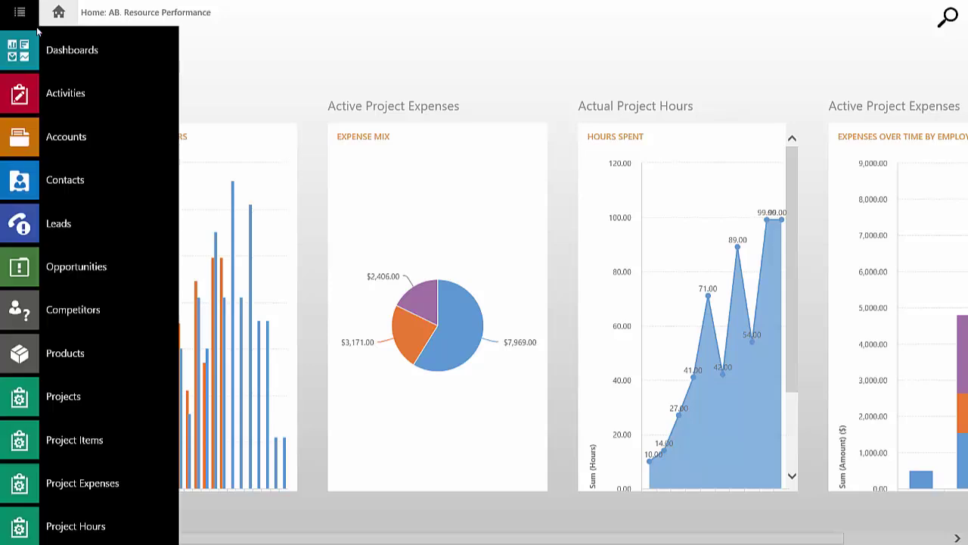
Step: In Dashboards, select the AA. Project Financials system dashboard, then open the navigation menu to reach Projects
click(41, 51)
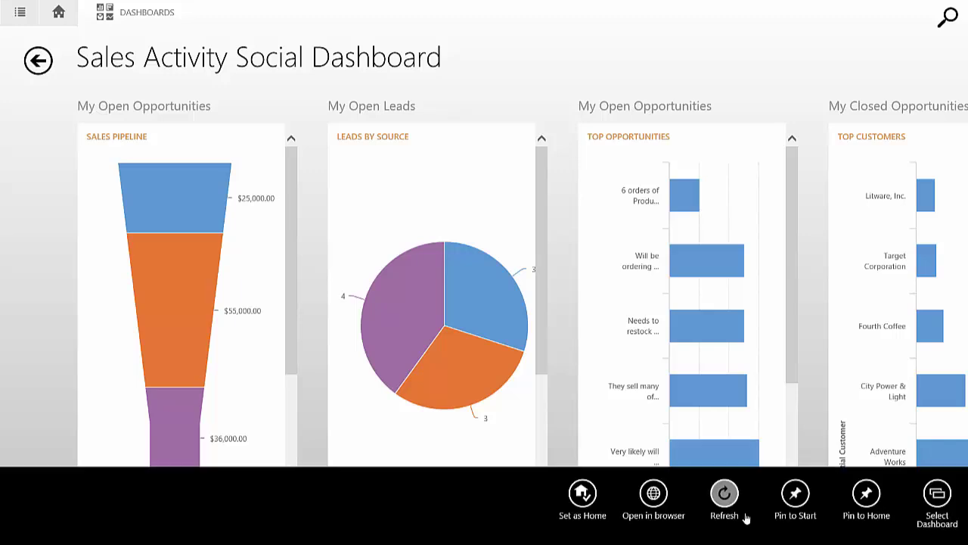
right_click(741, 519)
click(938, 495)
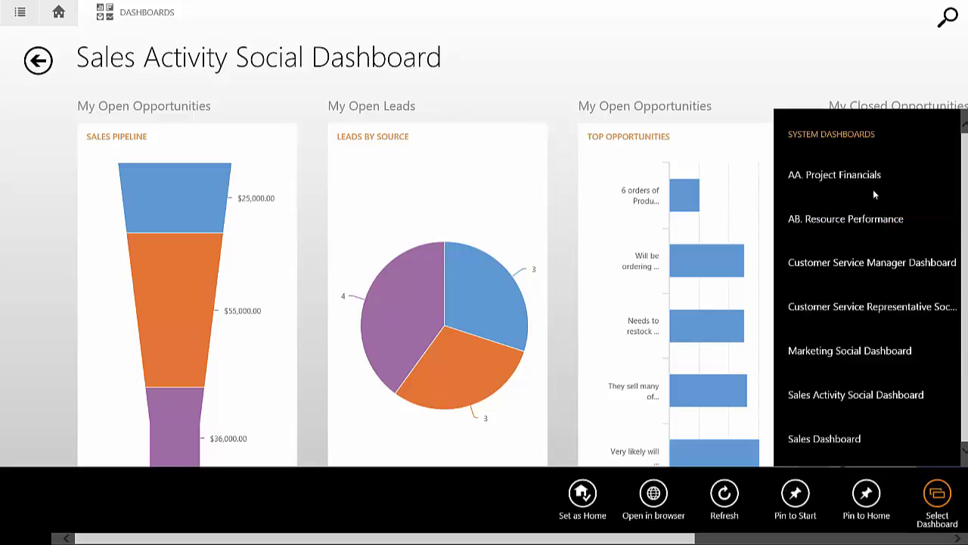
click(798, 181)
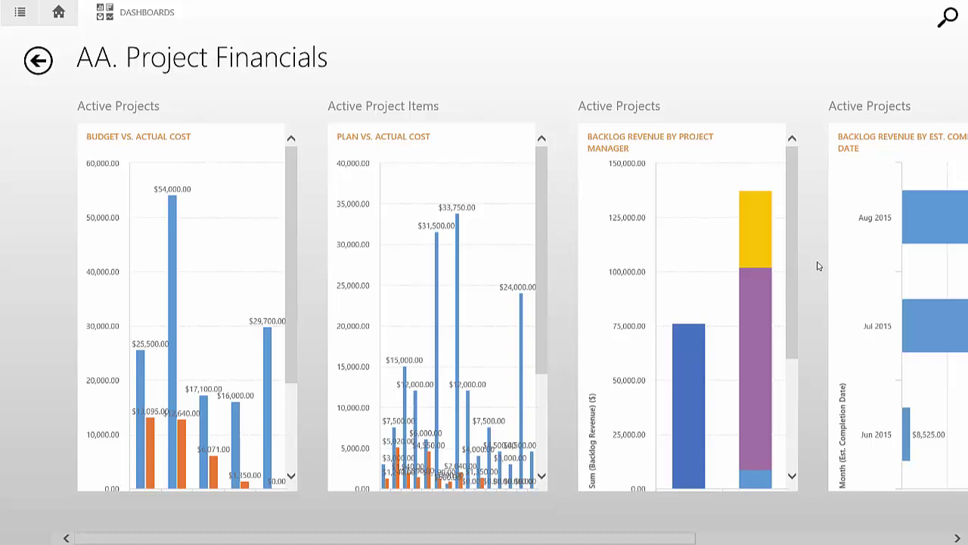
click(21, 14)
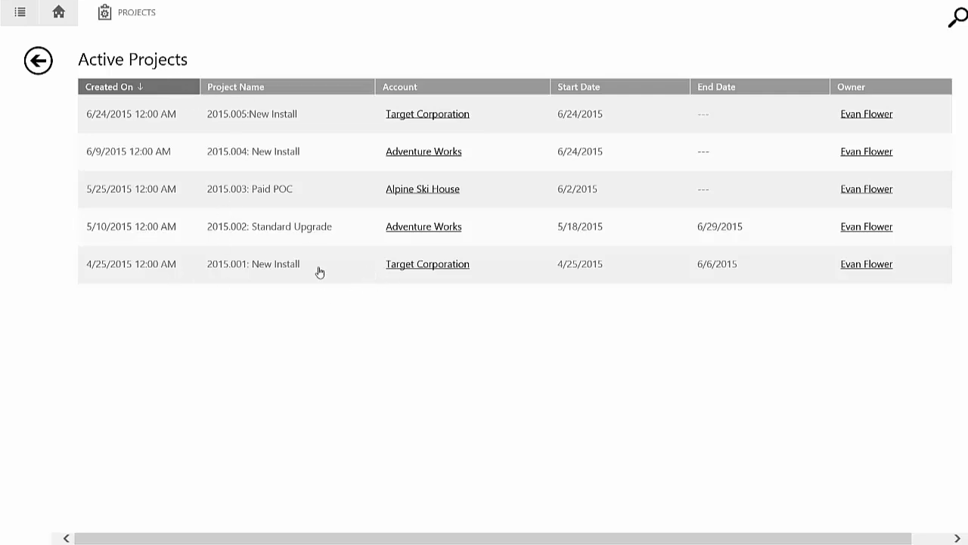
Step: Open project 2015.001: New Install and scroll to its Active Project Items and Hours
click(283, 266)
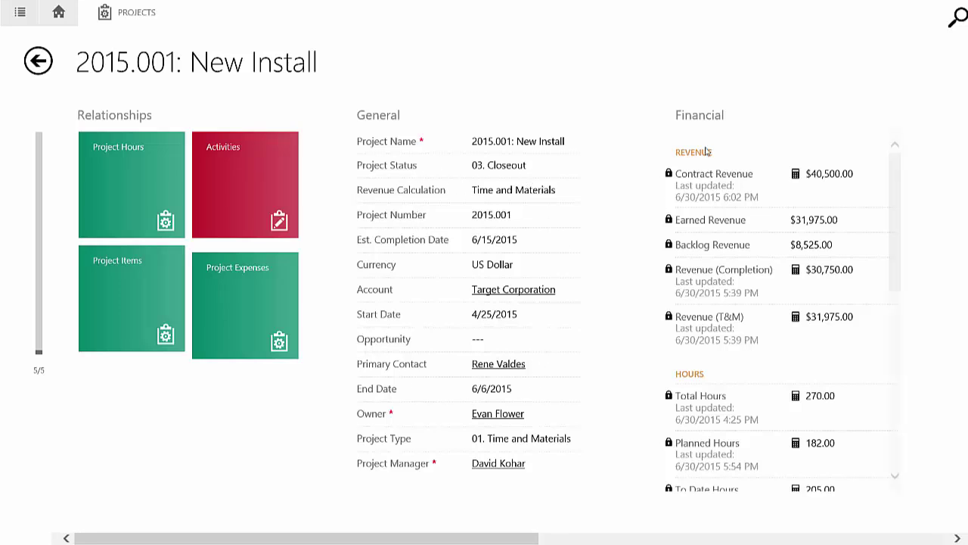
drag(898, 239, 900, 209)
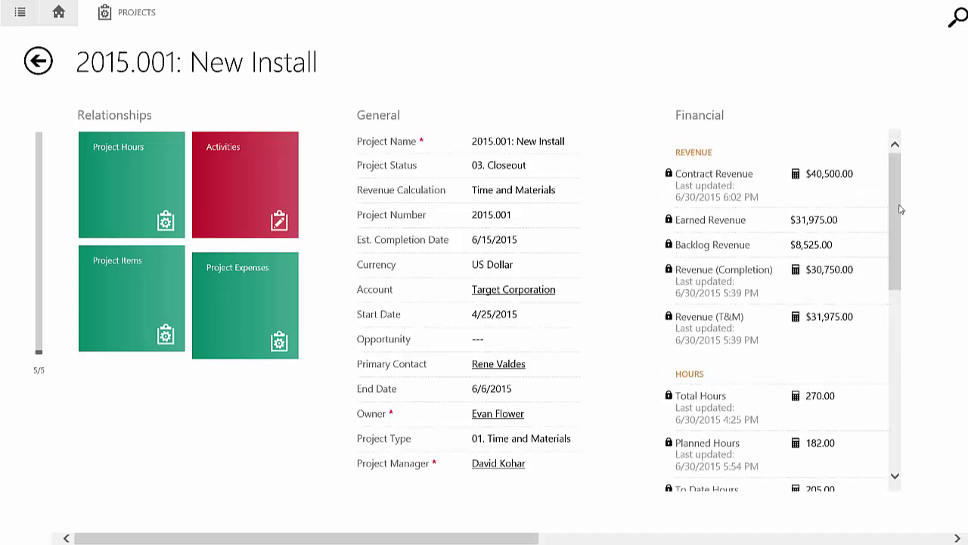
click(559, 540)
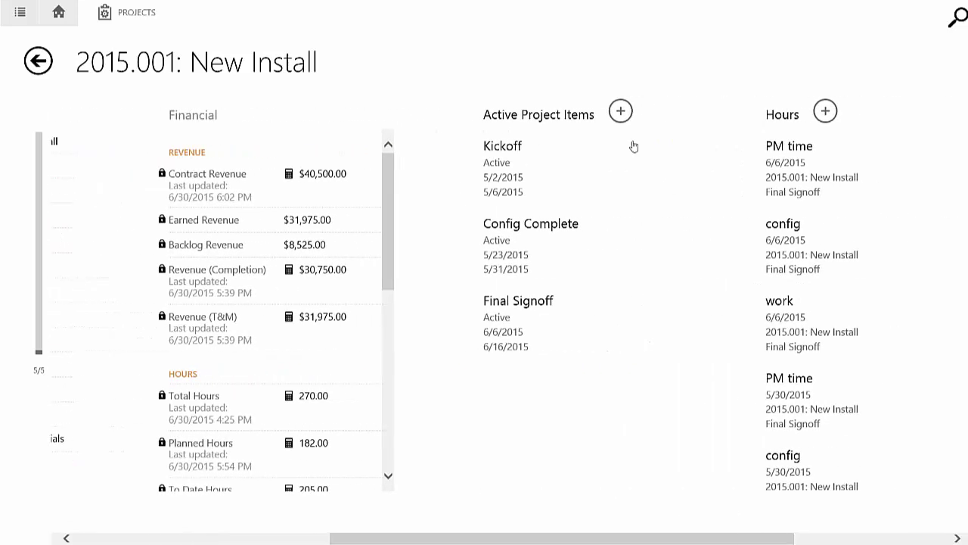
click(495, 148)
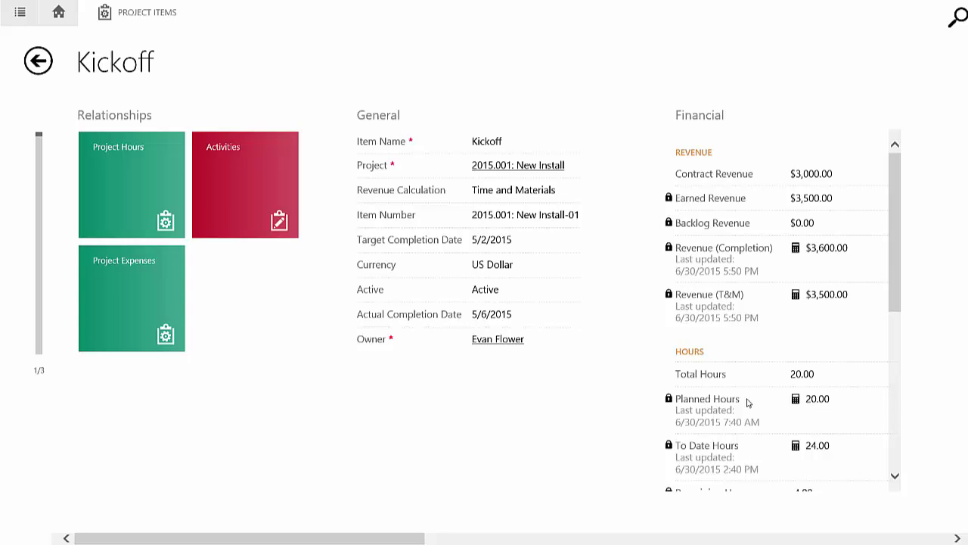
drag(895, 264, 900, 219)
scroll(357, 539, down, 5)
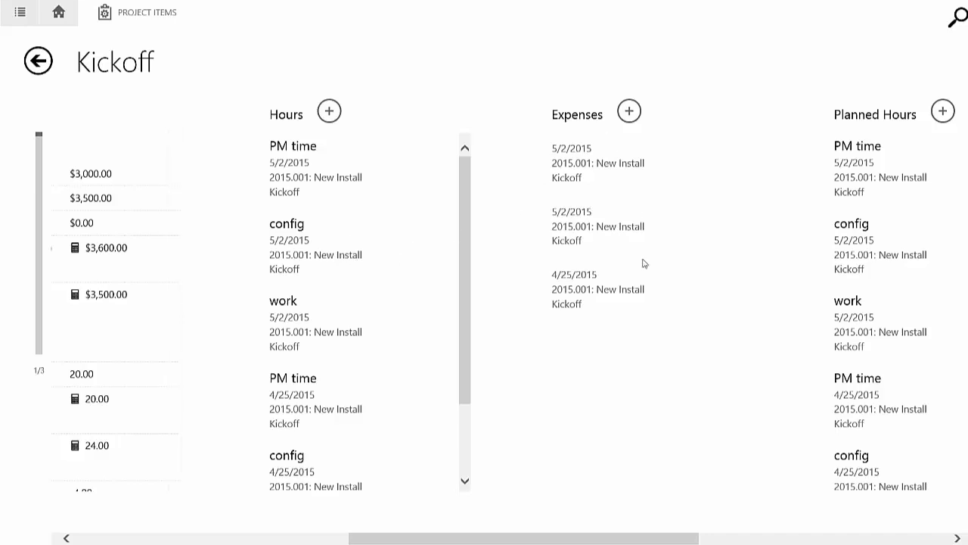
scroll(785, 326, down, 3)
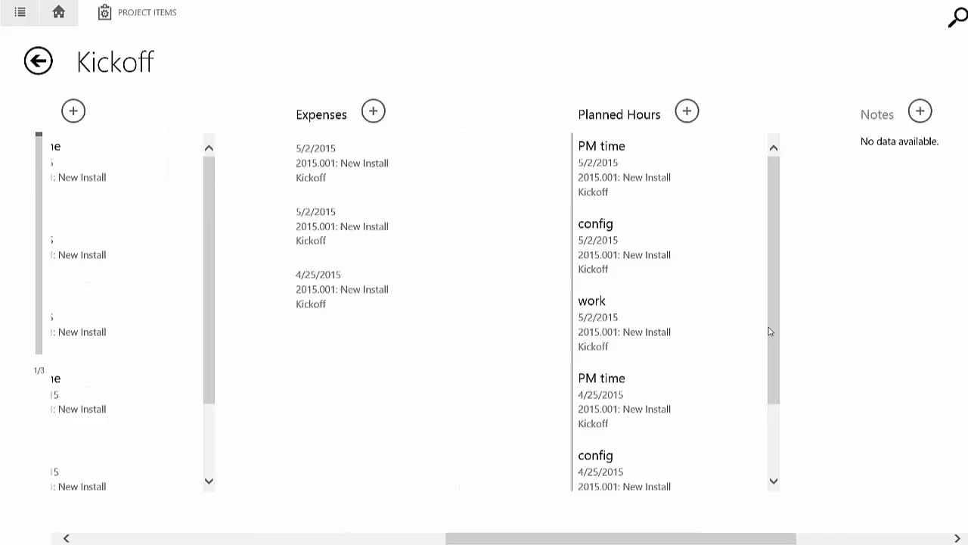
scroll(764, 333, up, 10)
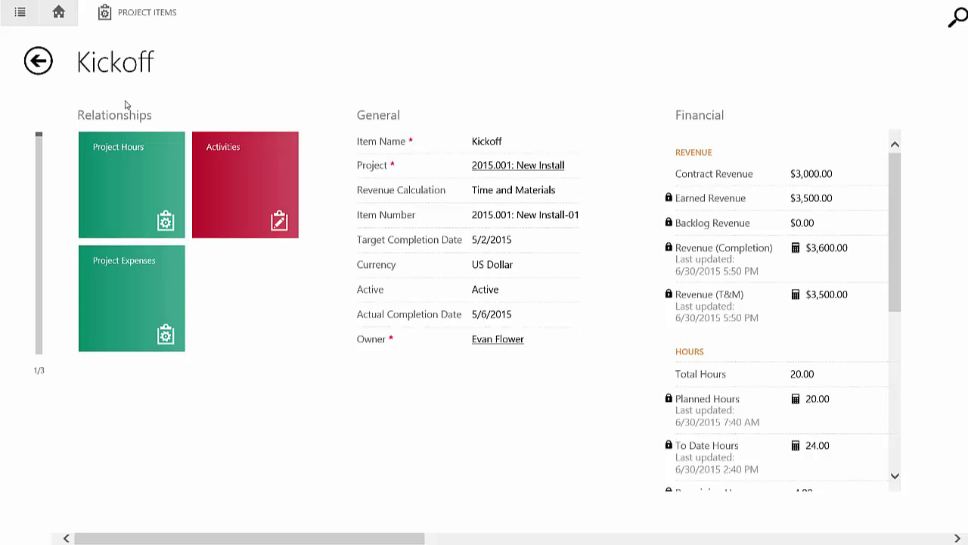
click(38, 60)
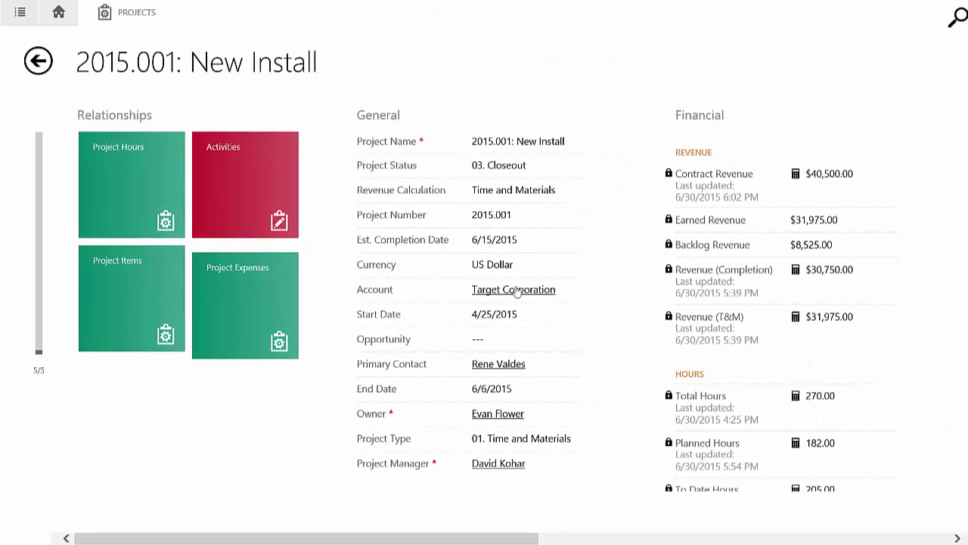
click(19, 14)
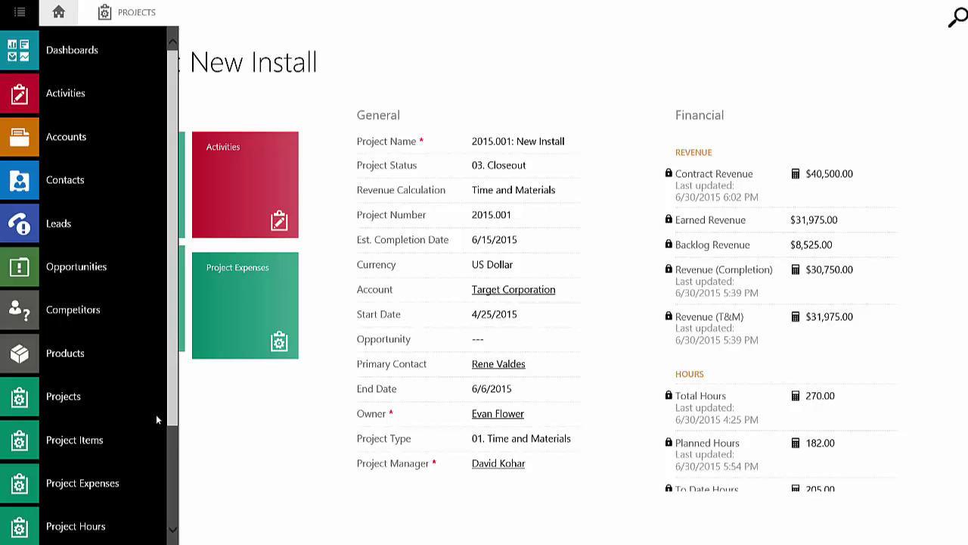
scroll(151, 416, down, 3)
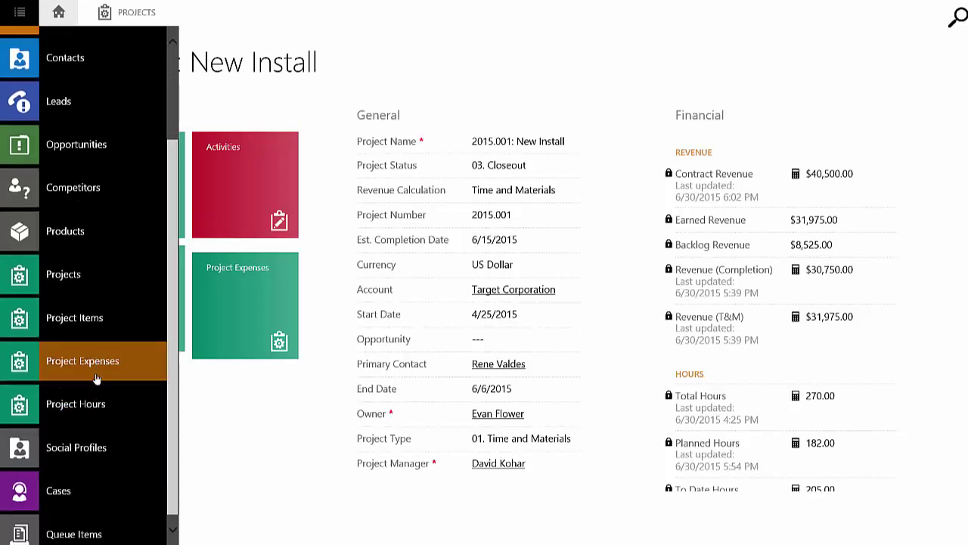
scroll(173, 151, up, 3)
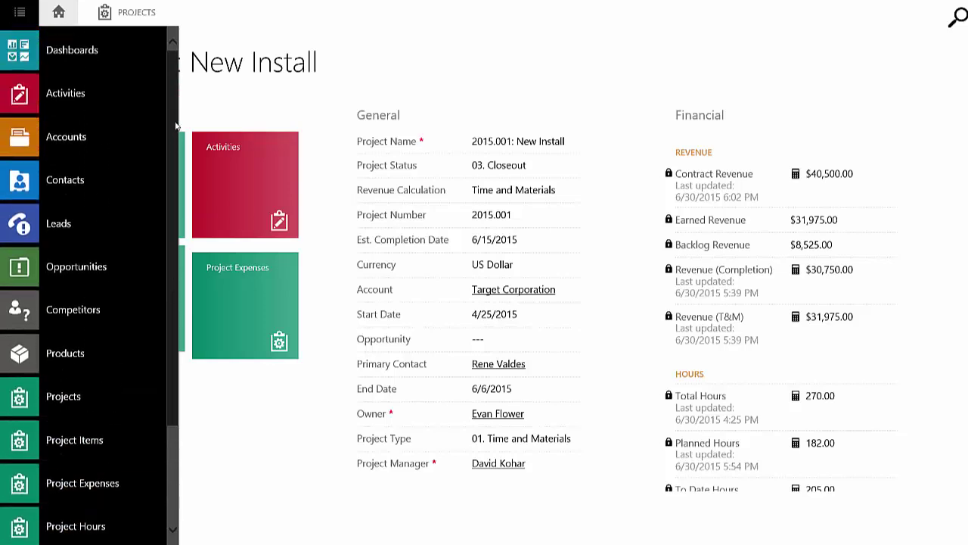
click(350, 45)
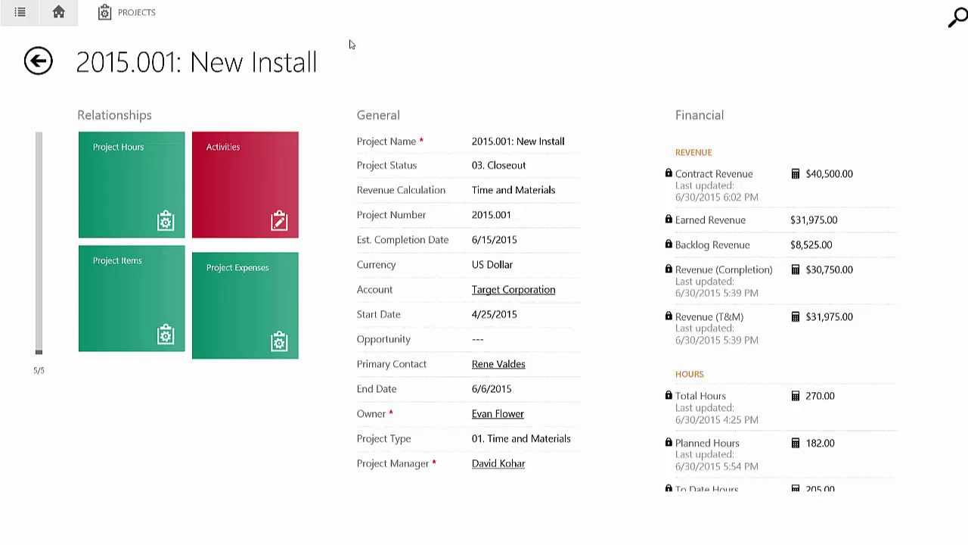